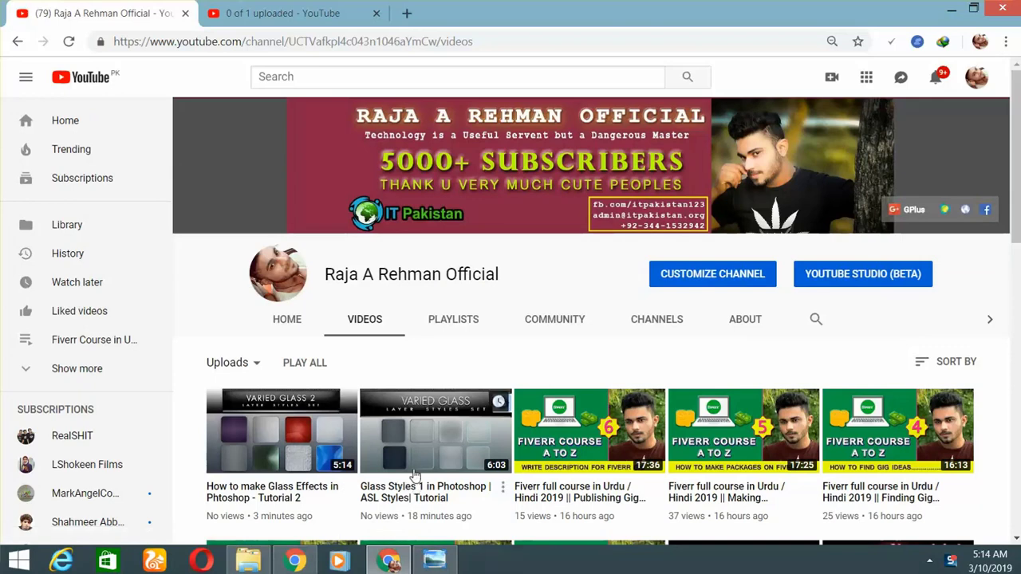
Look over the cover.jpg preview, then extract Glass Effect 4.rar into its own folder and select Glass Effect 4.asl
{"action": "left_click", "coordinate": [435, 561]}
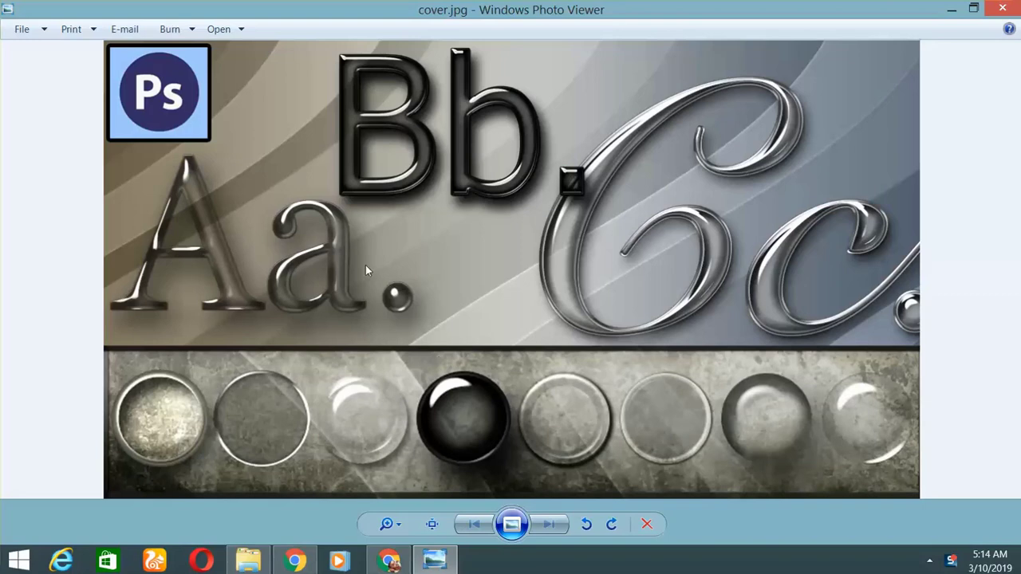
{"action": "left_click", "coordinate": [248, 561]}
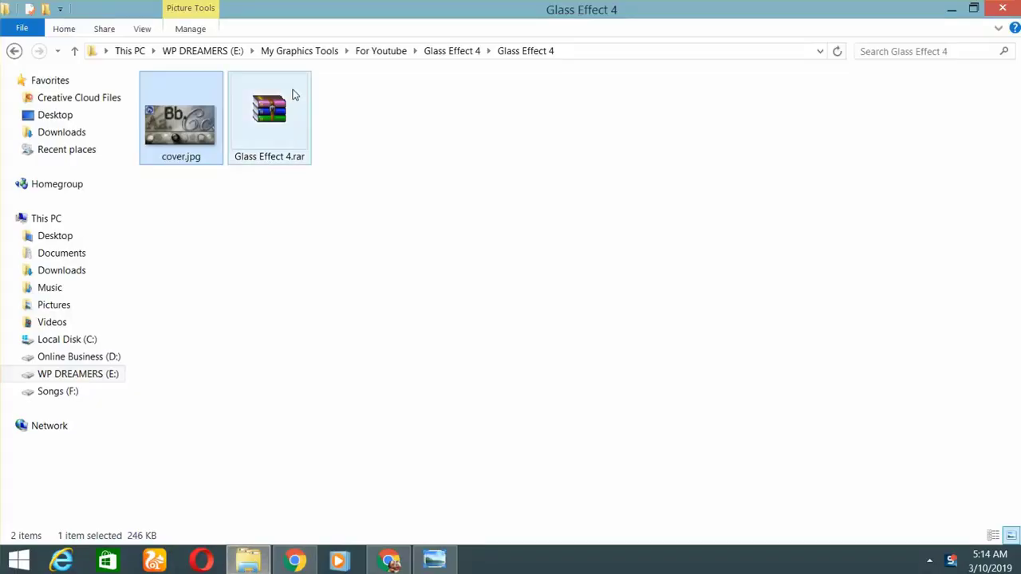
{"action": "left_click", "coordinate": [292, 94]}
{"action": "right_click", "coordinate": [292, 90]}
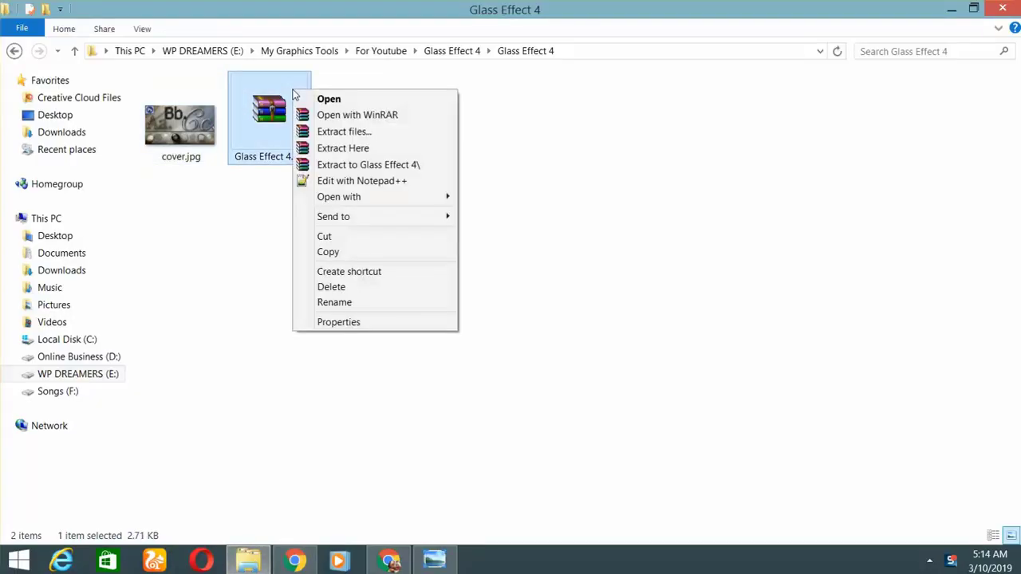
{"action": "left_click", "coordinate": [326, 147]}
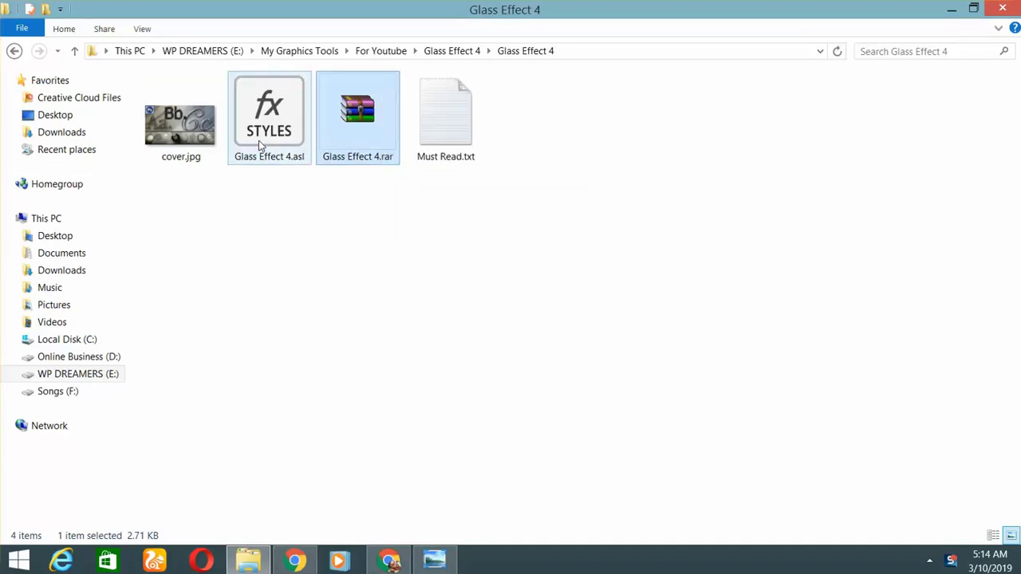
{"action": "left_click", "coordinate": [260, 146]}
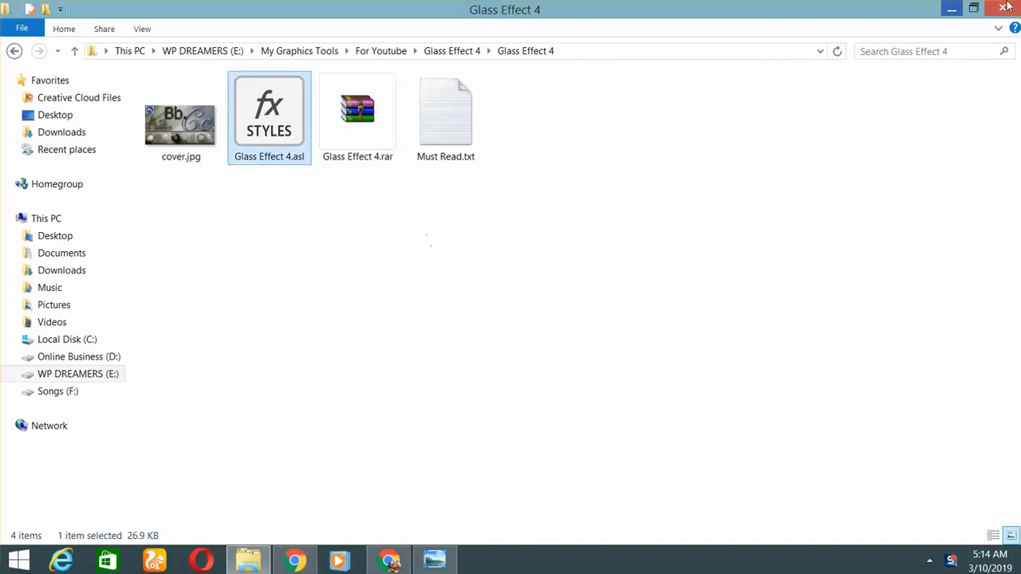
Minimize the open windows to reach the desktop and launch Adobe Photoshop CS6
{"action": "left_click", "coordinate": [949, 9]}
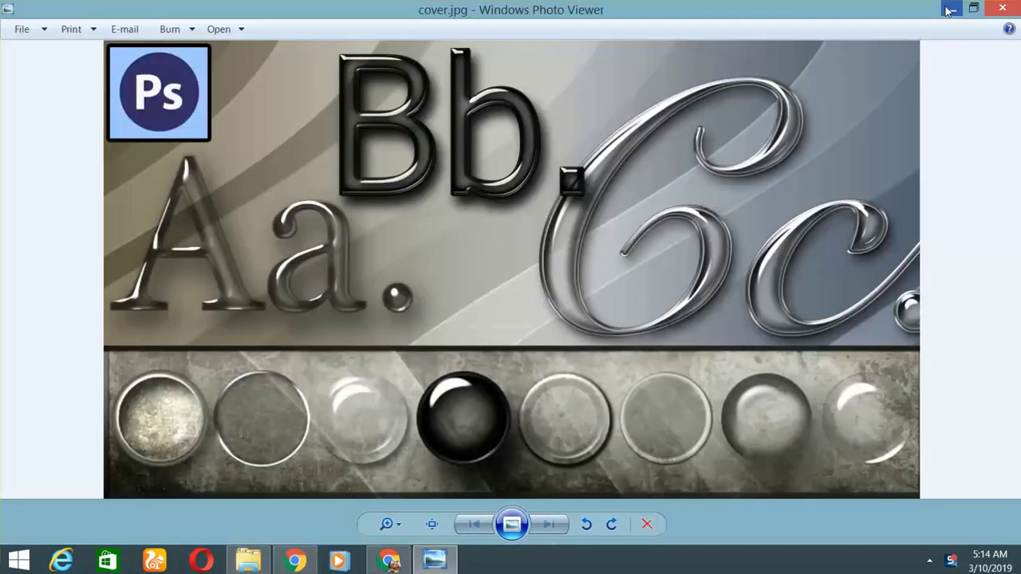
{"action": "left_click", "coordinate": [949, 9]}
{"action": "left_click", "coordinate": [949, 9]}
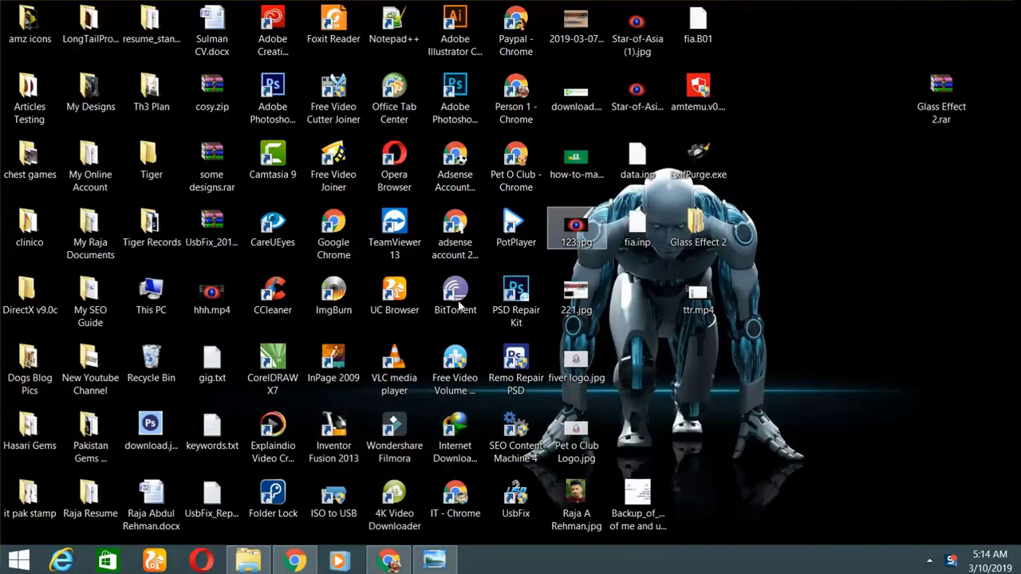
{"action": "left_click", "coordinate": [275, 115]}
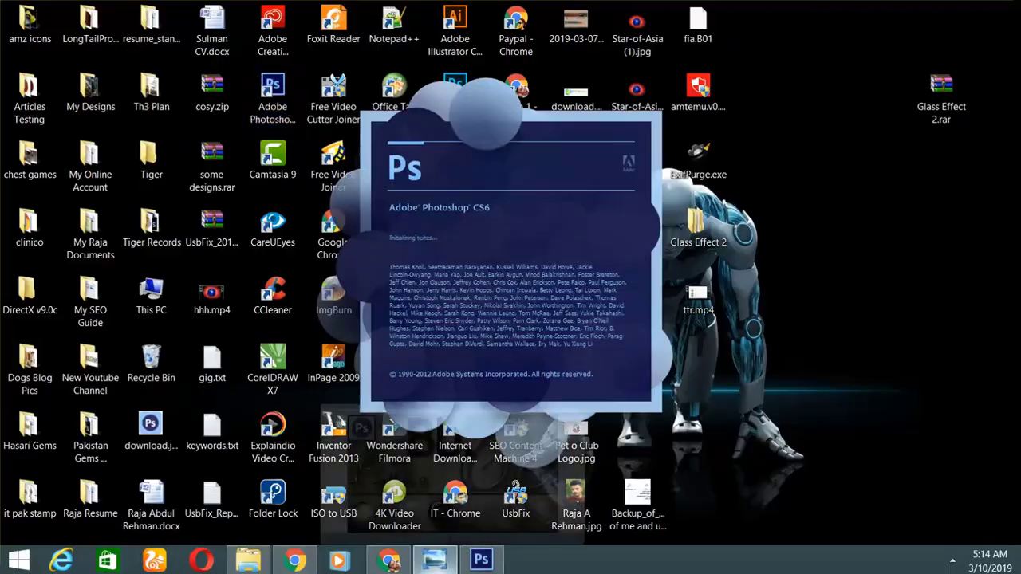
{"action": "left_click", "coordinate": [434, 560]}
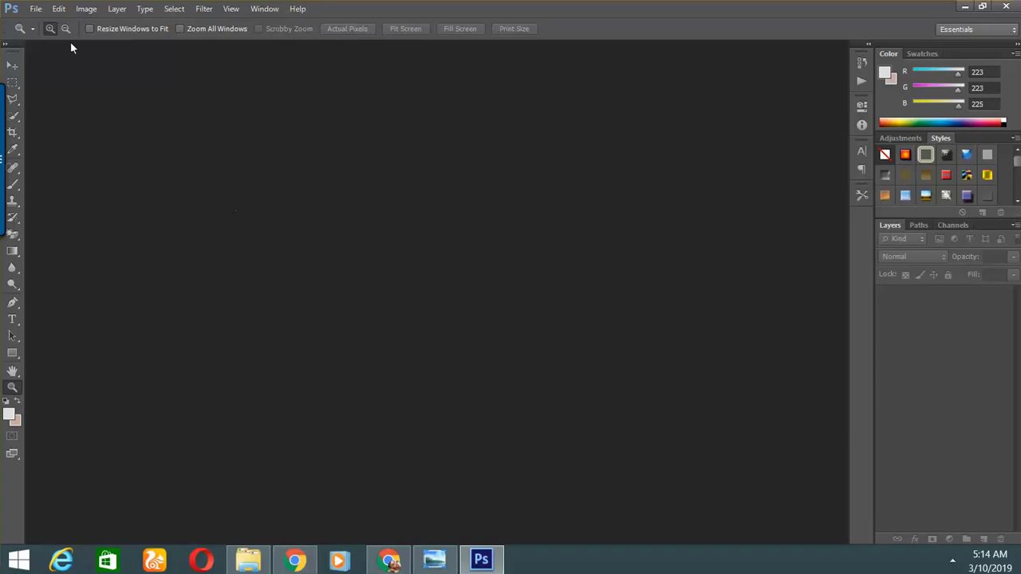
Create a new 1280 × 720 pixel RGB document at 300 pixels/inch with a white background
{"action": "left_click", "coordinate": [36, 10]}
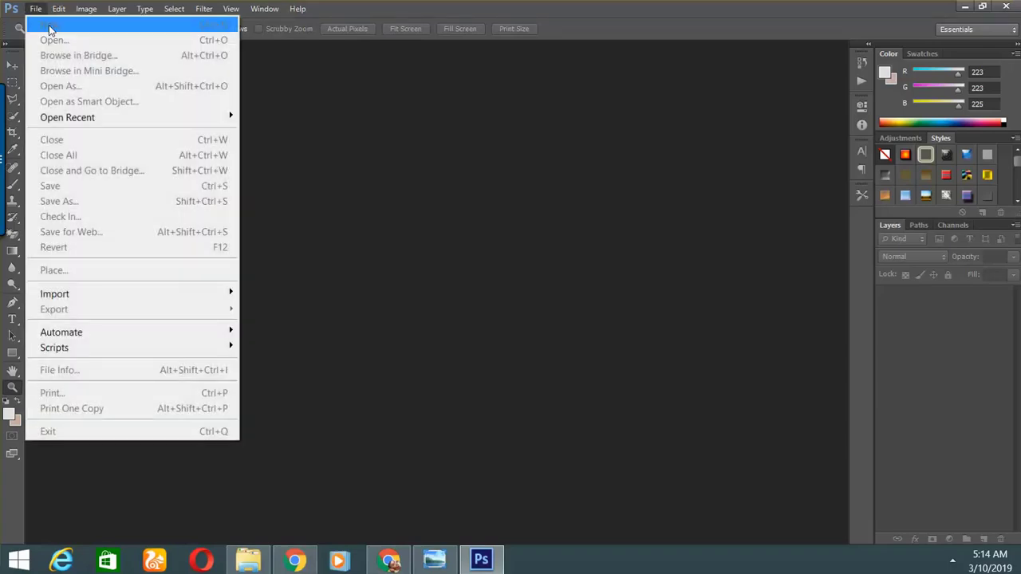
{"action": "left_click", "coordinate": [450, 277]}
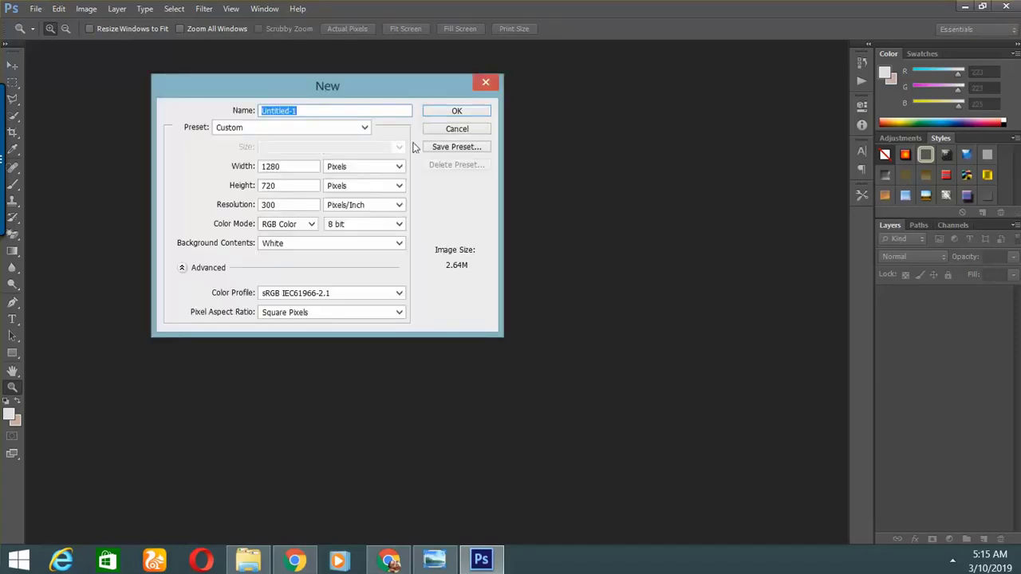
{"action": "left_click", "coordinate": [472, 109]}
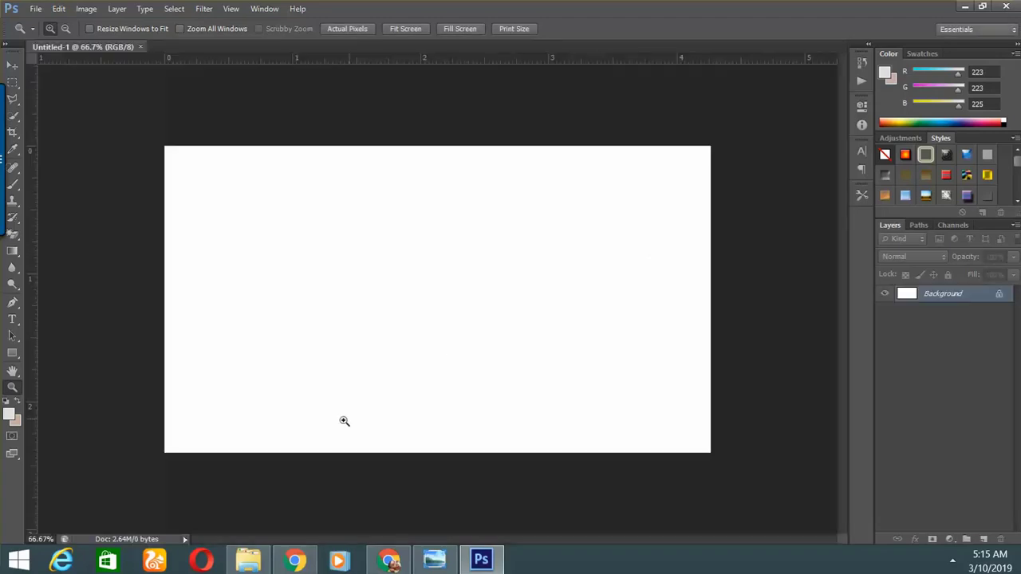
{"action": "right_click", "coordinate": [364, 341]}
{"action": "left_click", "coordinate": [373, 351]}
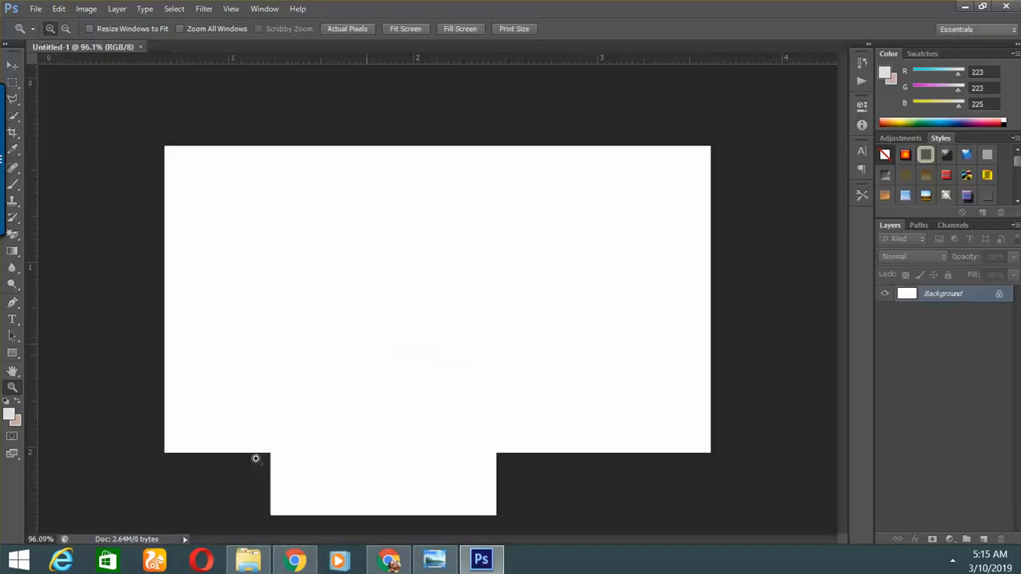
{"action": "left_click", "coordinate": [248, 561]}
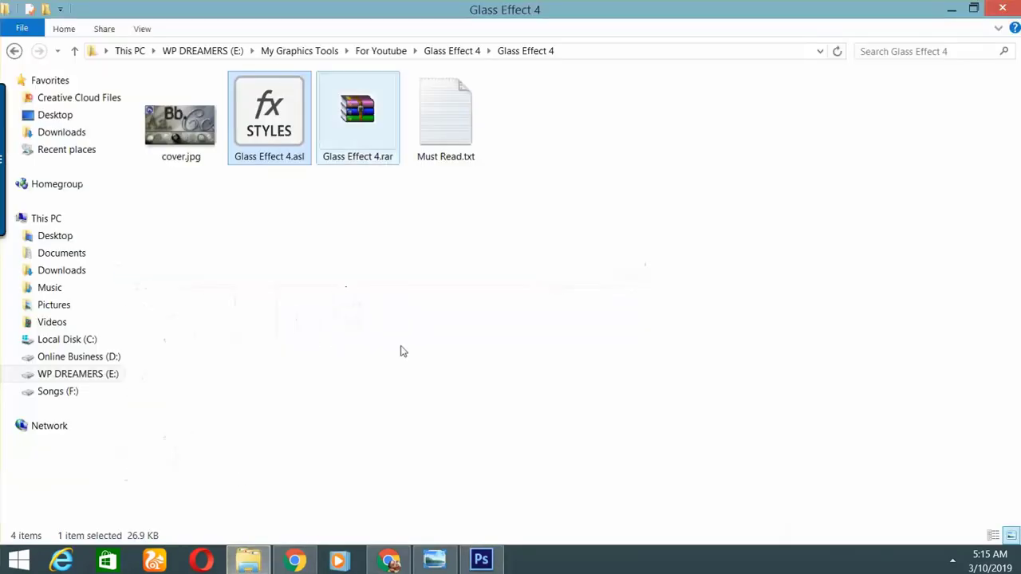
{"action": "left_click", "coordinate": [481, 560]}
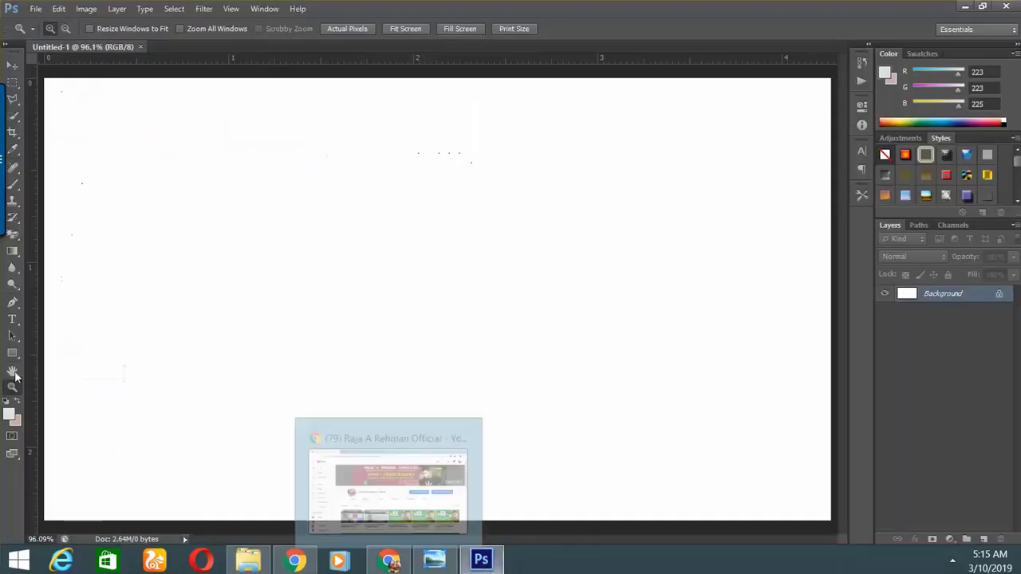
Draw a light grey rectangle about 102 × 99 px near the canvas's upper-left corner and place a duplicate to its right
{"action": "key", "text": "u"}
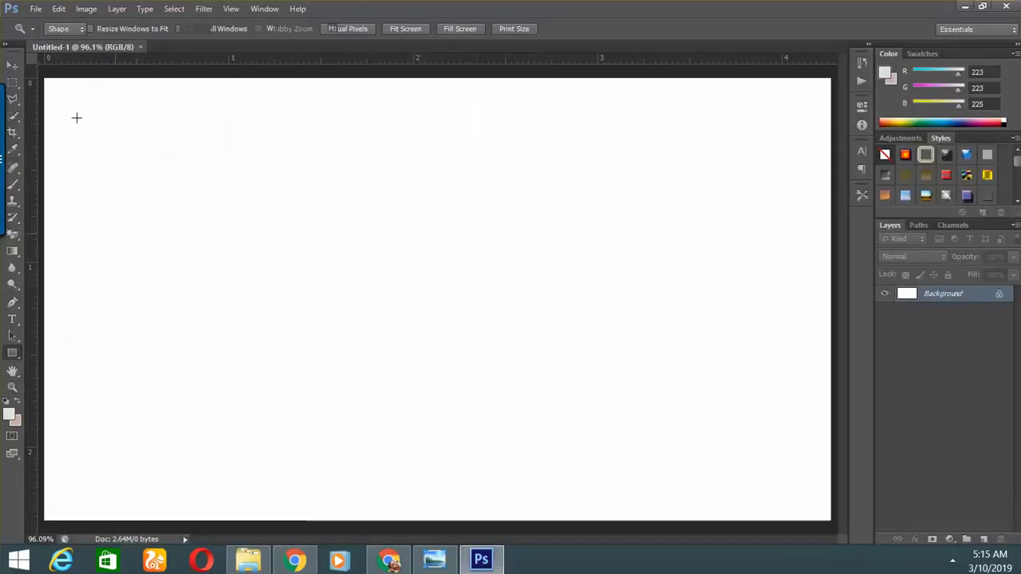
{"action": "left_click_drag", "start_coordinate": [77, 118], "coordinate": [139, 178]}
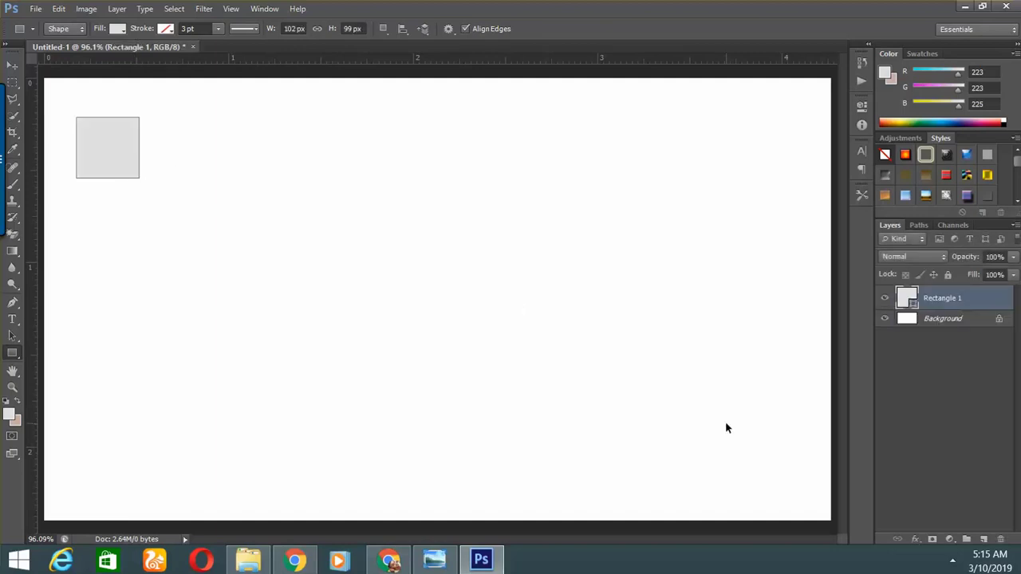
{"action": "key", "text": "ctrl+j"}
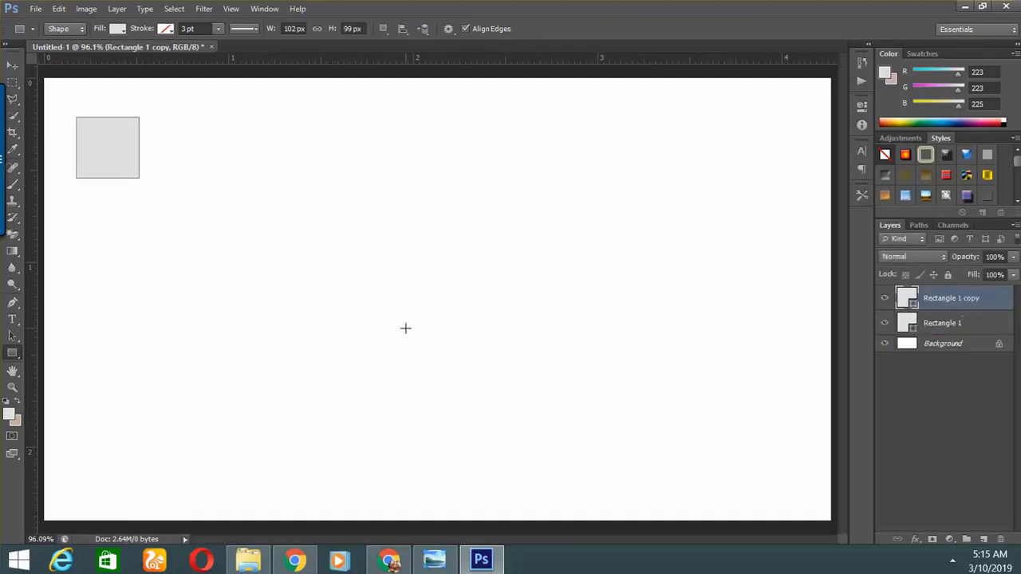
{"action": "left_click", "coordinate": [13, 67]}
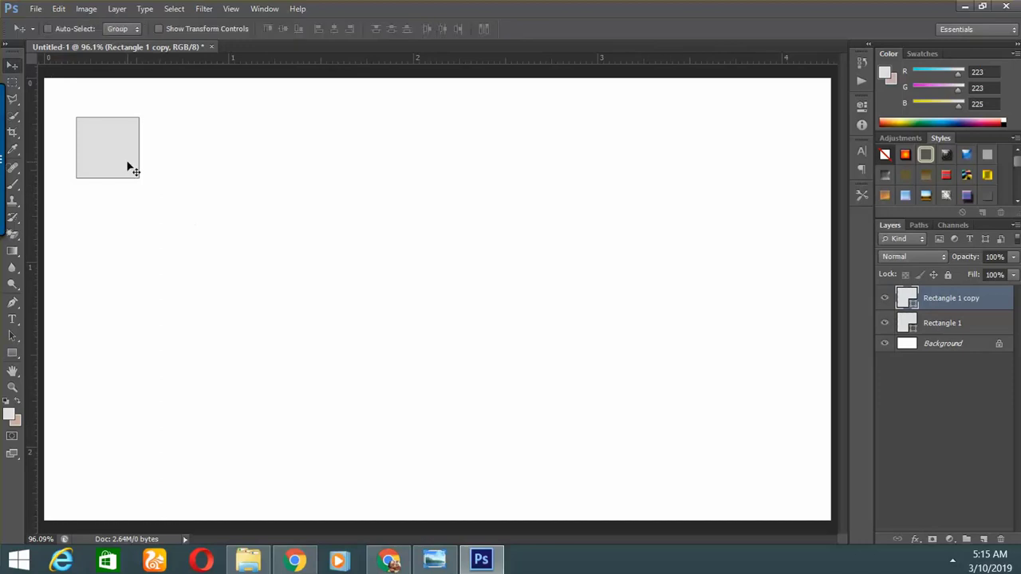
{"action": "left_click_drag", "start_coordinate": [129, 163], "coordinate": [241, 180]}
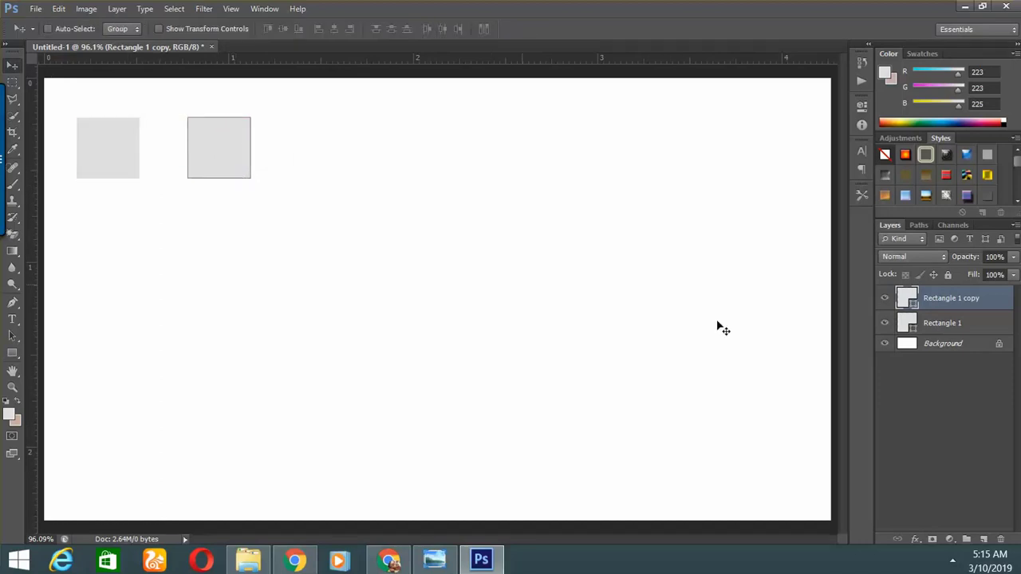
Duplicate both rectangle layers together three times, placing each pair below the last to form two columns of four
{"action": "double_click", "coordinate": [926, 322]}
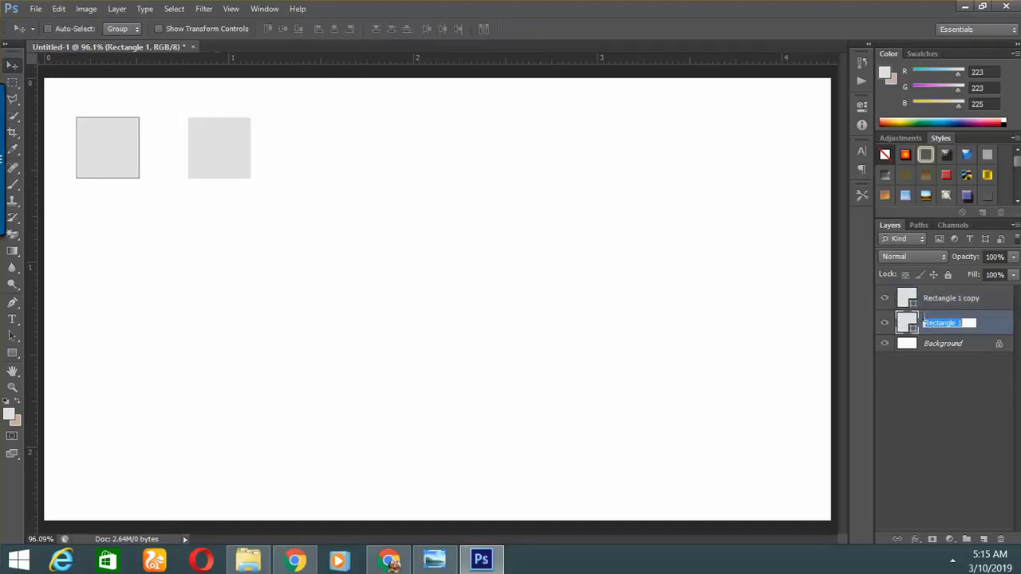
{"action": "left_click", "coordinate": [1005, 304]}
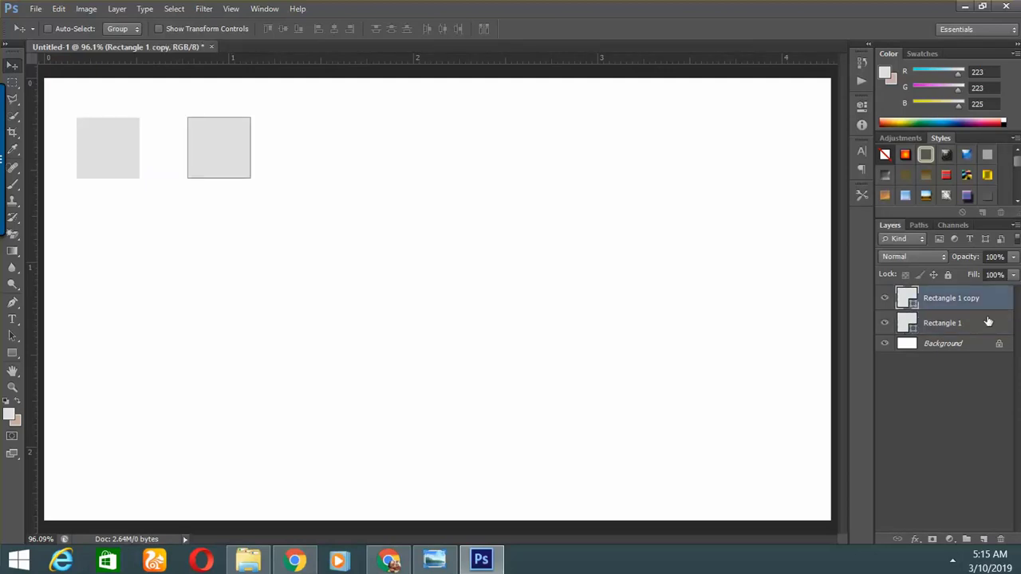
{"action": "left_click", "coordinate": [989, 321], "text": "shift"}
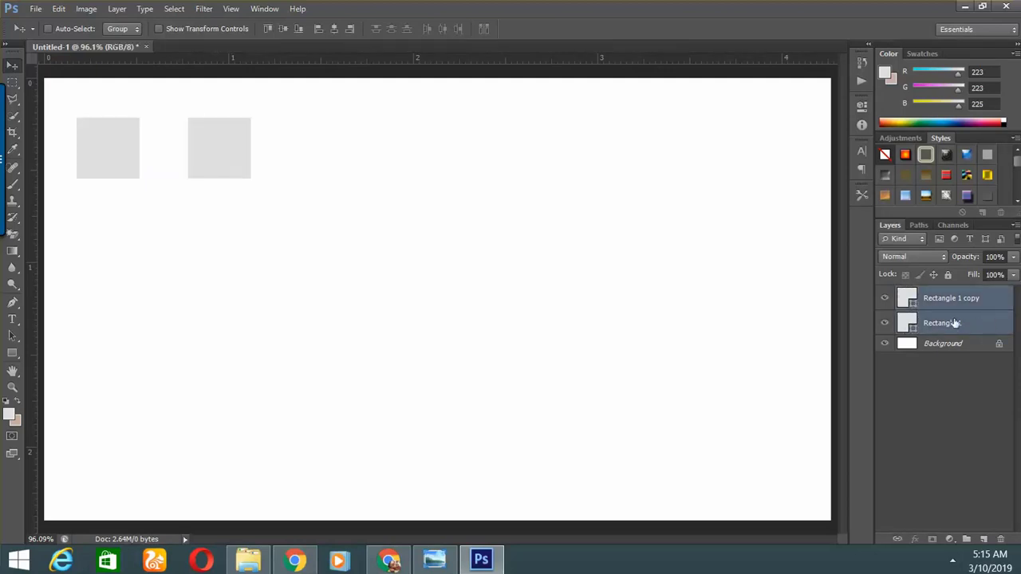
{"action": "key", "text": "ctrl+j"}
{"action": "left_click_drag", "start_coordinate": [245, 139], "coordinate": [219, 387]}
{"action": "key", "text": "ctrl+j"}
{"action": "key", "text": "ctrl+j"}
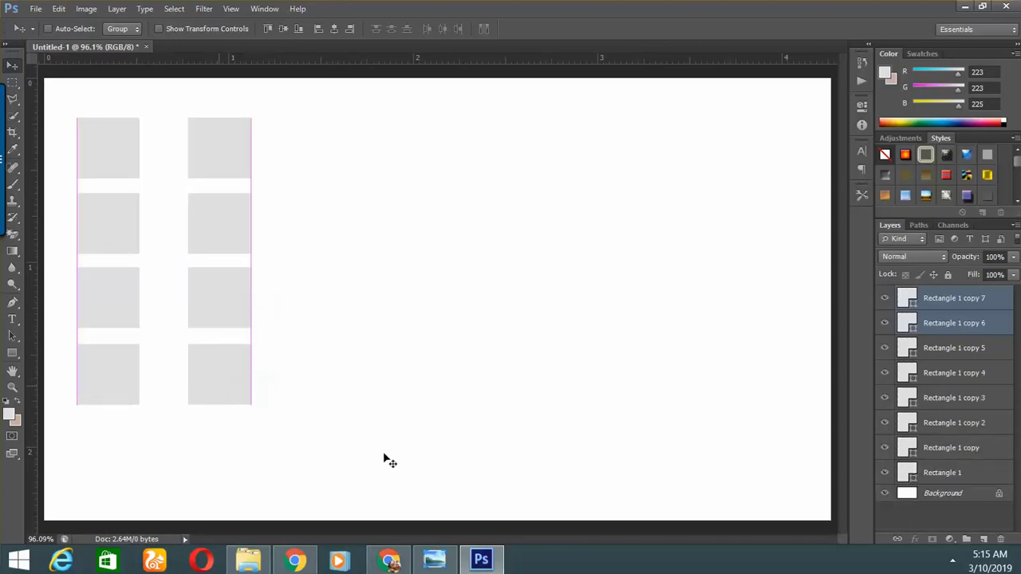
Select the Rectangle 1 layer and load the Glass Effect 4.asl styles into Photoshop
{"action": "left_click", "coordinate": [991, 476]}
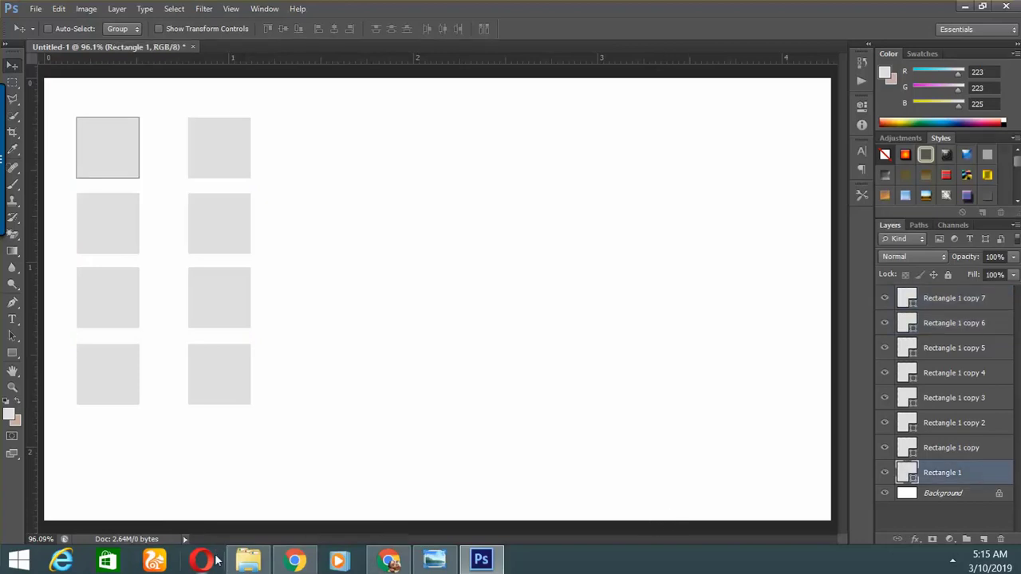
{"action": "left_click", "coordinate": [248, 561]}
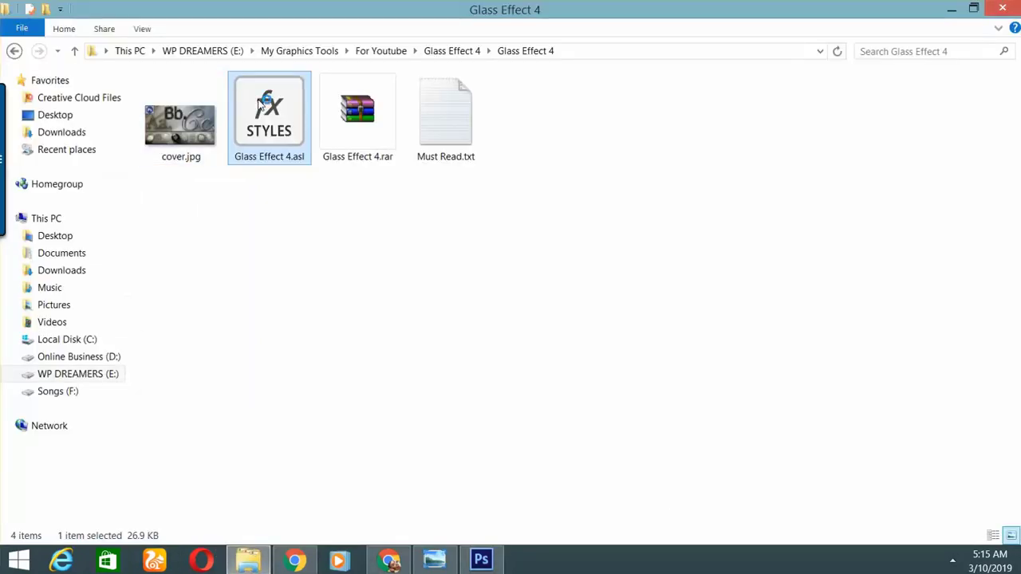
{"action": "double_click", "coordinate": [262, 103]}
{"action": "left_click", "coordinate": [481, 561]}
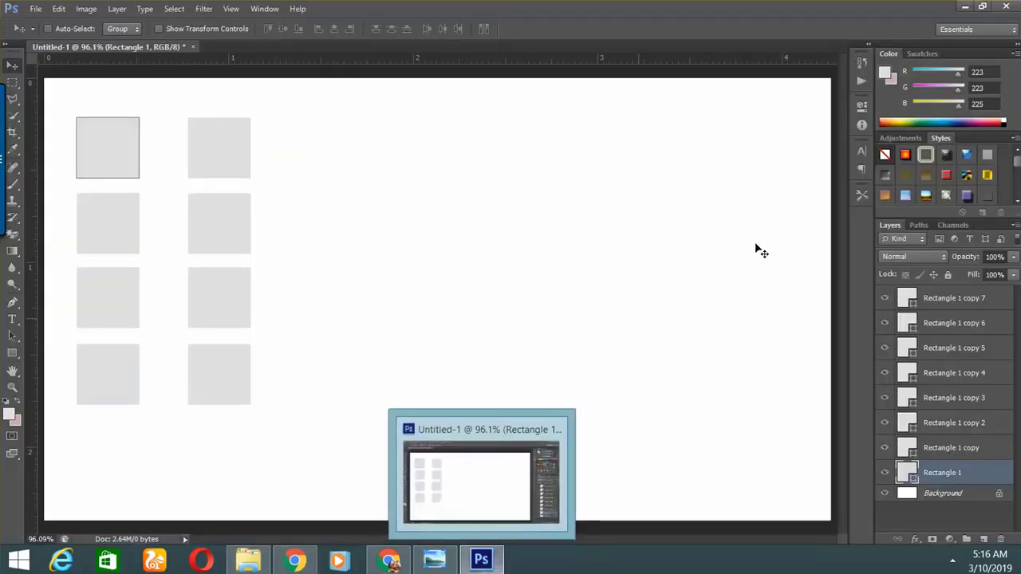
Apply the last style in the loaded set to Rectangle 1 and the second-to-last style to Rectangle 1 copy
{"action": "left_click_drag", "start_coordinate": [1017, 165], "coordinate": [1017, 205]}
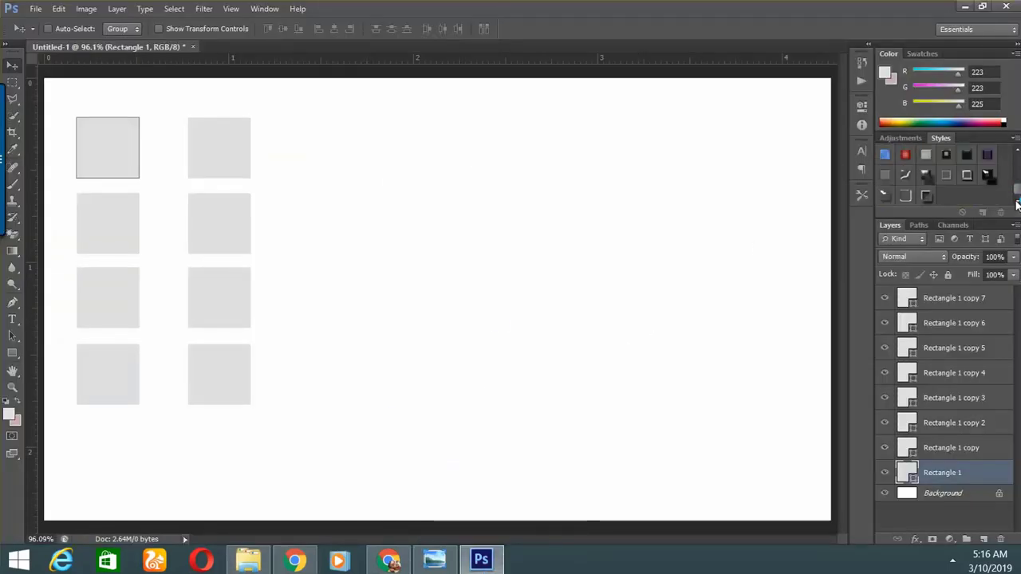
{"action": "left_click", "coordinate": [926, 194]}
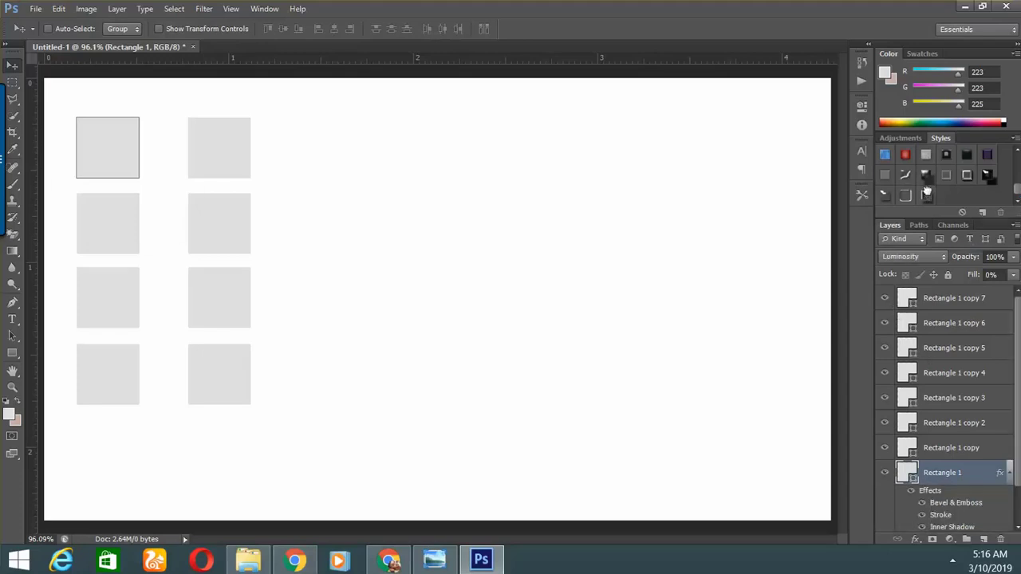
{"action": "left_click", "coordinate": [969, 448]}
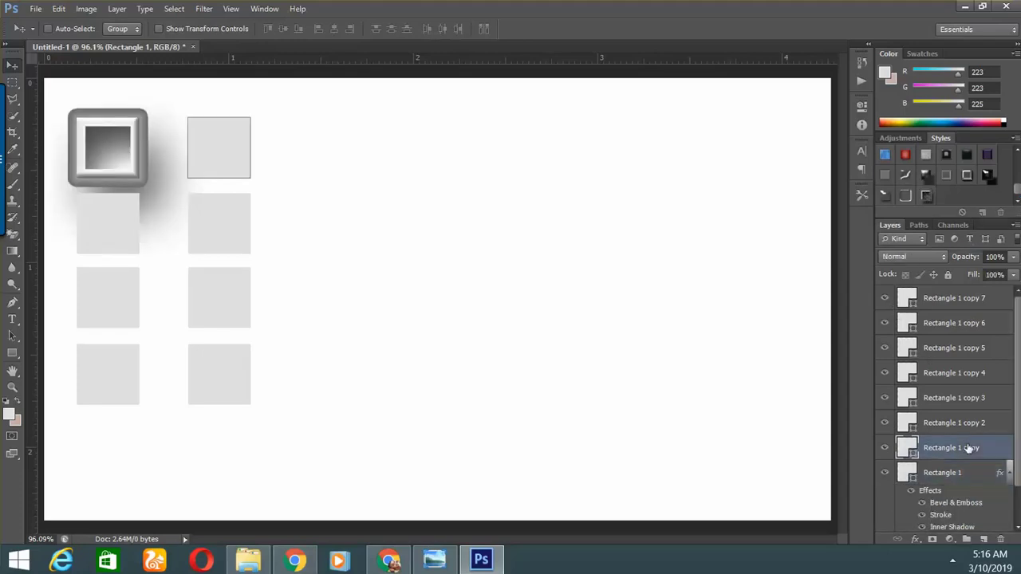
{"action": "left_click", "coordinate": [904, 196]}
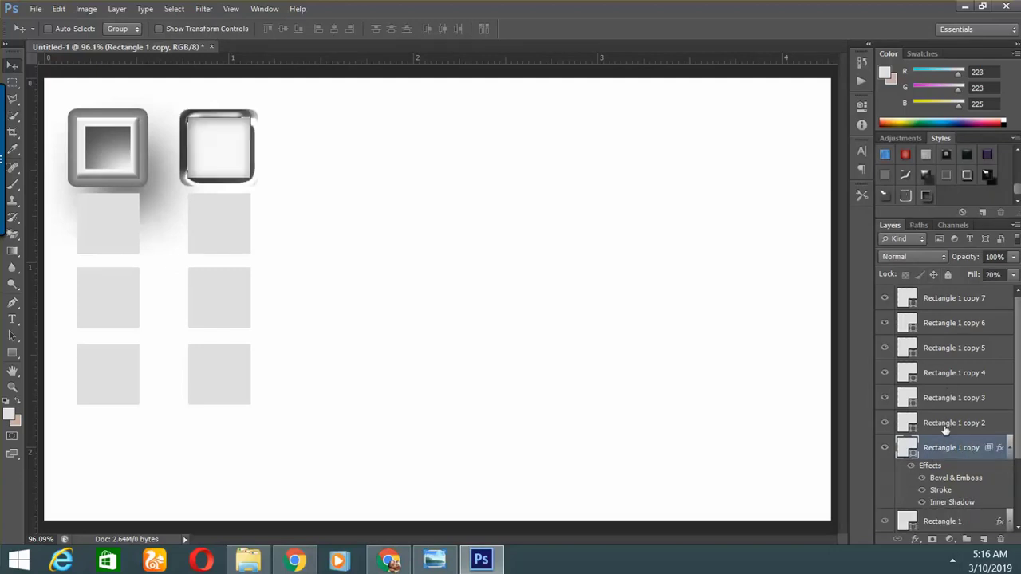
Apply the third-to-last glass style to Rectangle 1 copy 2 and the fourth-to-last, black glossy style to Rectangle 1 copy 3
{"action": "left_click", "coordinate": [945, 424]}
{"action": "left_click", "coordinate": [885, 194]}
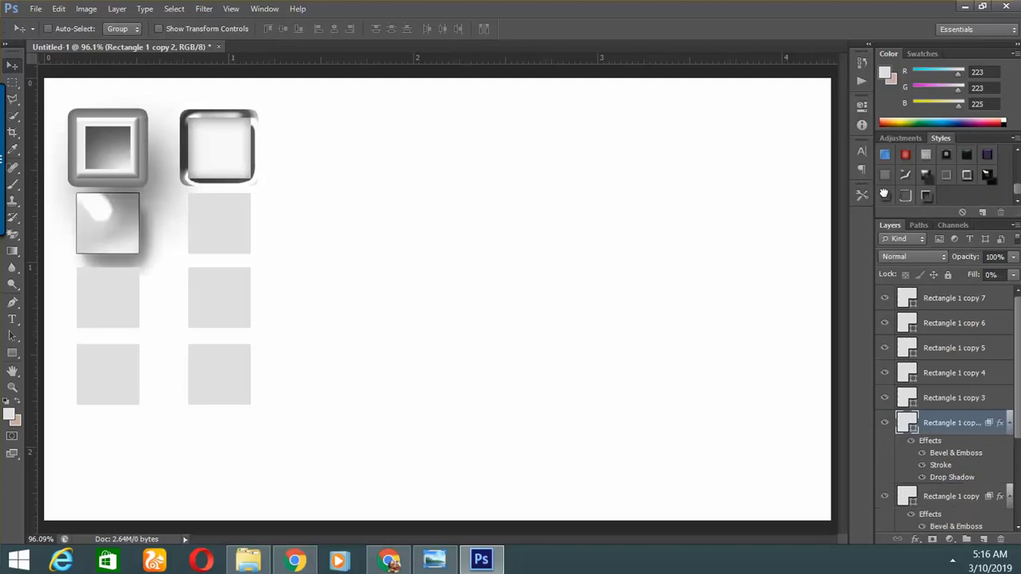
{"action": "left_click", "coordinate": [972, 399]}
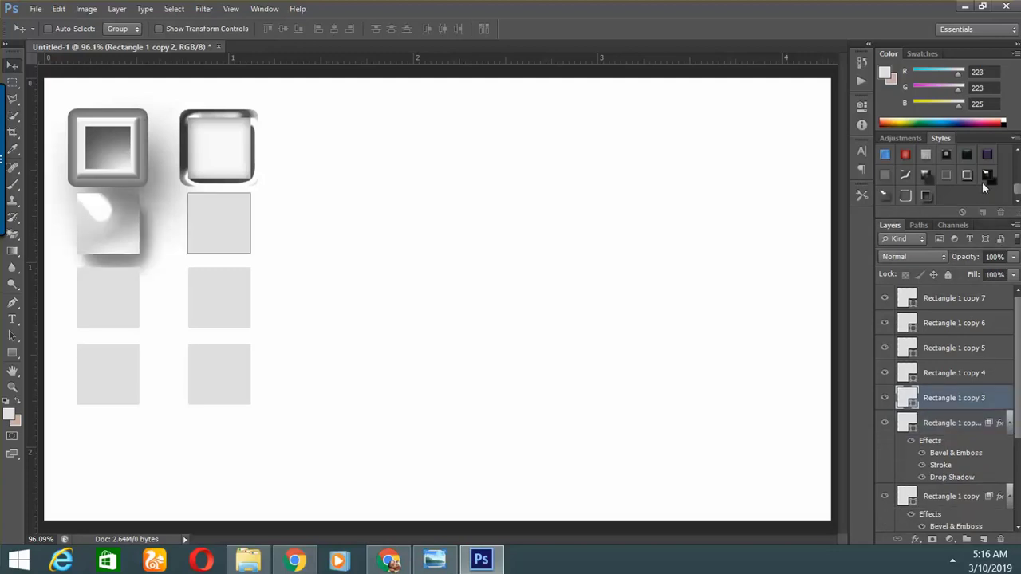
{"action": "left_click", "coordinate": [986, 176]}
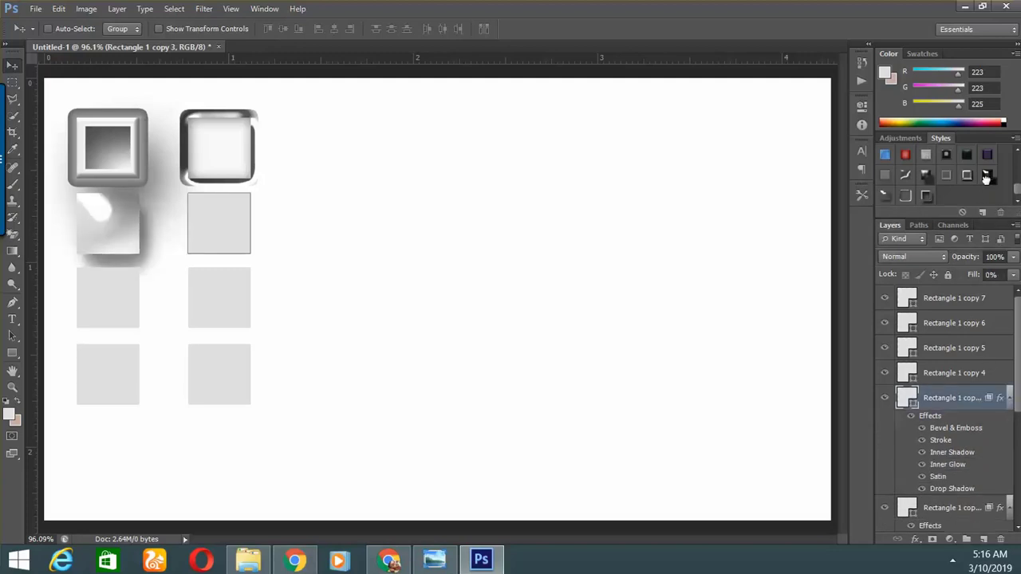
Apply the fifth-to-last glass style to Rectangle 1 copy 4 and the seventh-to-last style to Rectangle 1 copy 5
{"action": "left_click", "coordinate": [955, 373]}
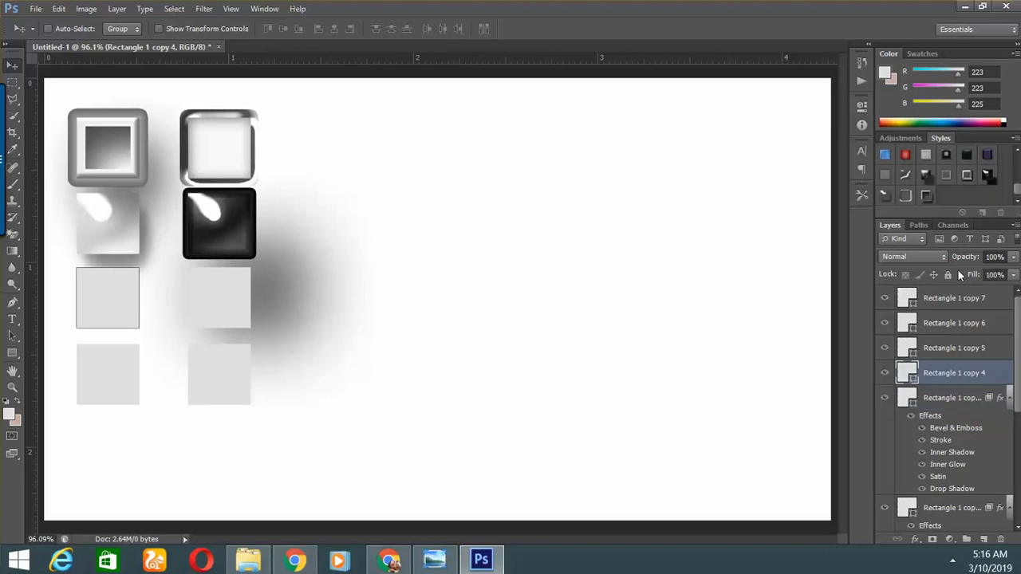
{"action": "left_click", "coordinate": [967, 177]}
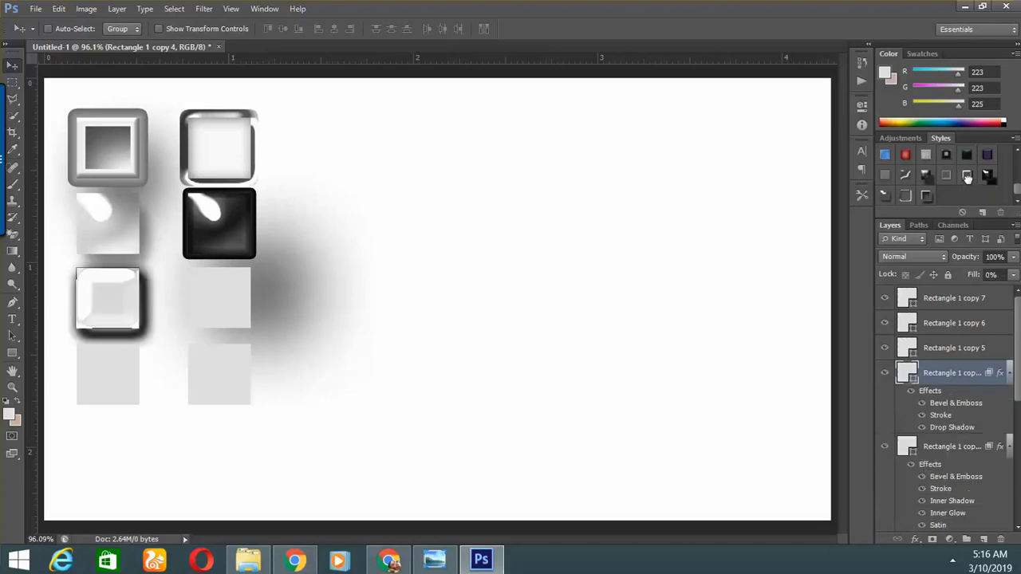
{"action": "left_click", "coordinate": [958, 348]}
{"action": "left_click", "coordinate": [924, 176]}
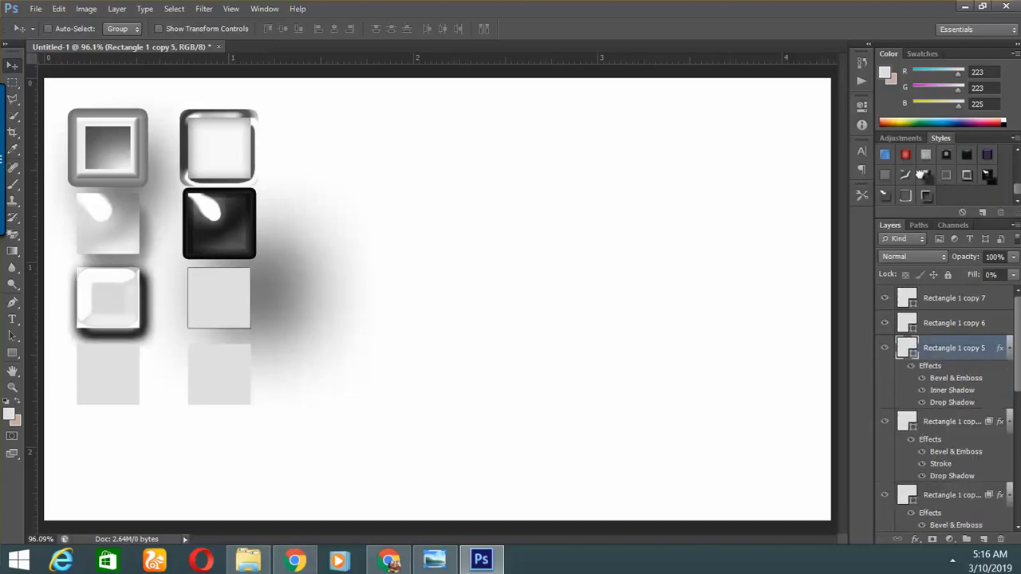
Apply the sixth-to-last glass style to Rectangle 1 copy 6 and the eighth-to-last style to Rectangle 1 copy 7
{"action": "left_click", "coordinate": [957, 323]}
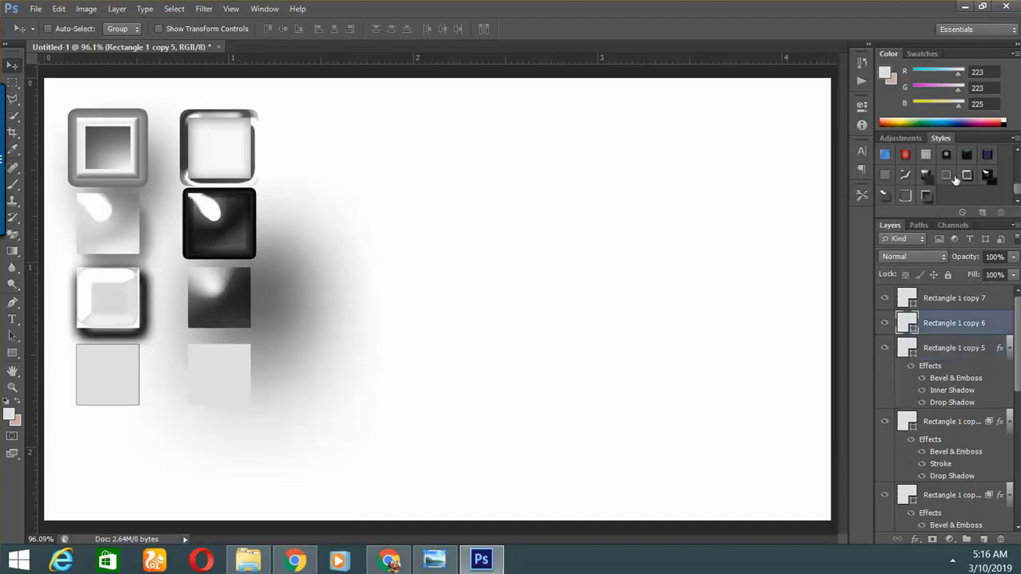
{"action": "left_click", "coordinate": [947, 176]}
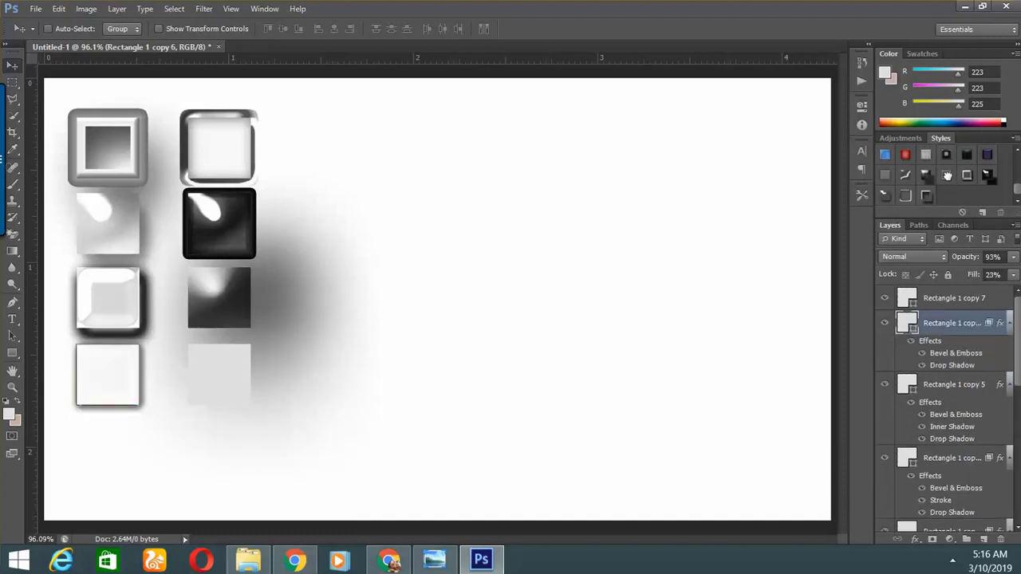
{"action": "left_click", "coordinate": [968, 295]}
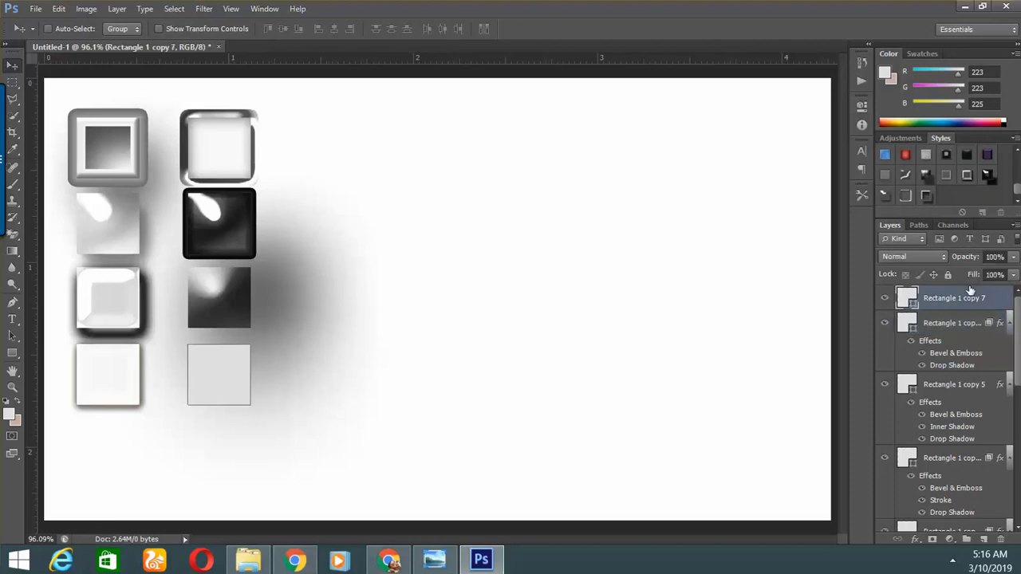
{"action": "left_click", "coordinate": [905, 179]}
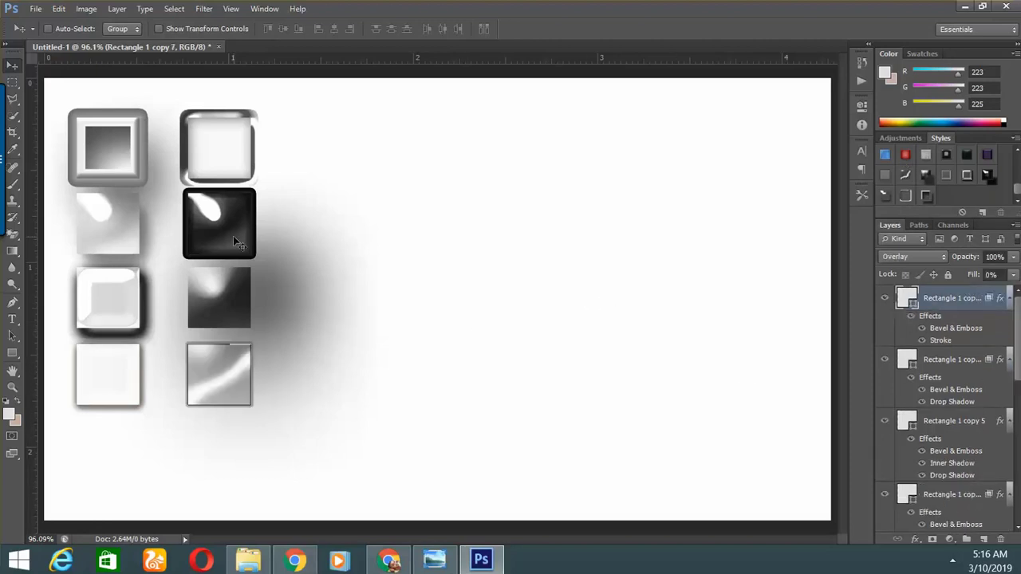
Add a text layer with the letter R in the Tucson font at 18 pt, on the blank canvas beside the rectangles
{"action": "left_click", "coordinate": [12, 319]}
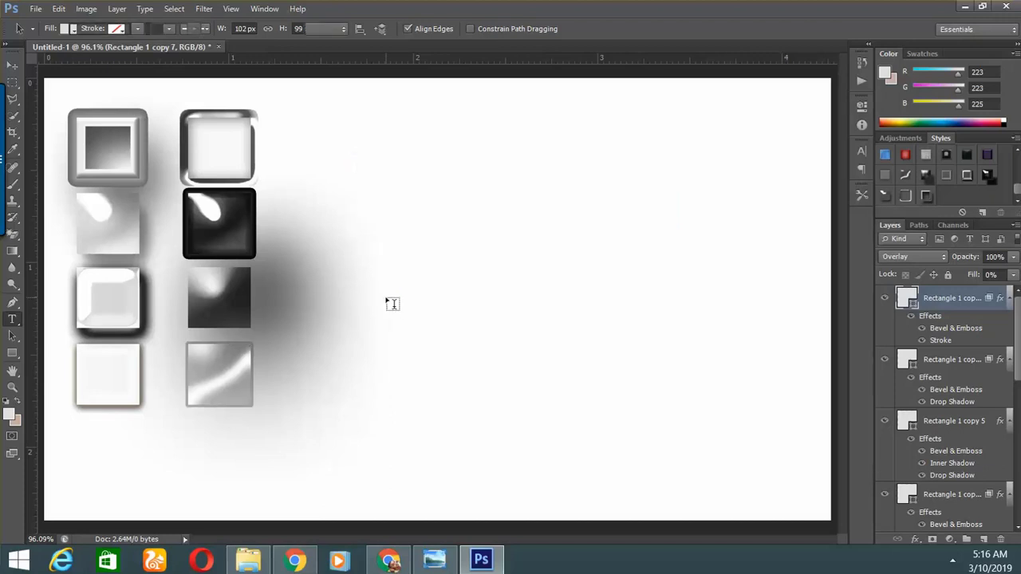
{"action": "left_click", "coordinate": [386, 297]}
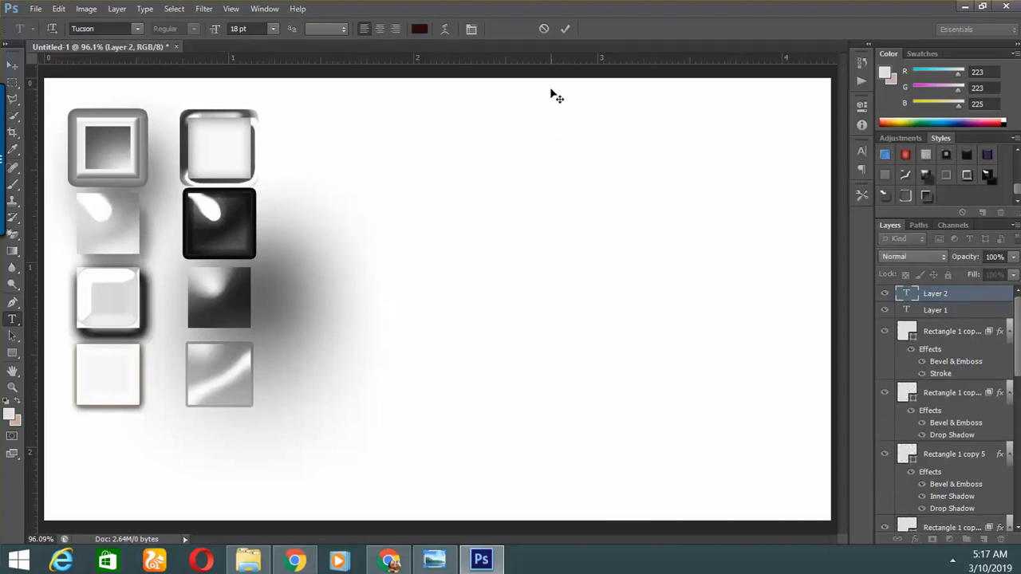
{"action": "type", "text": "R"}
{"action": "key", "text": "ctrl+a"}
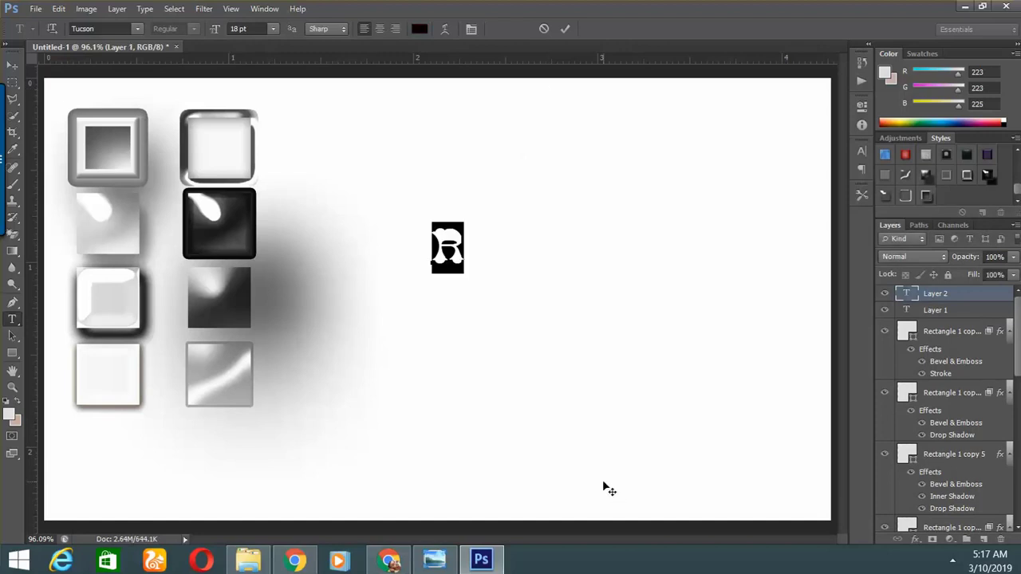
{"action": "left_click", "coordinate": [567, 28]}
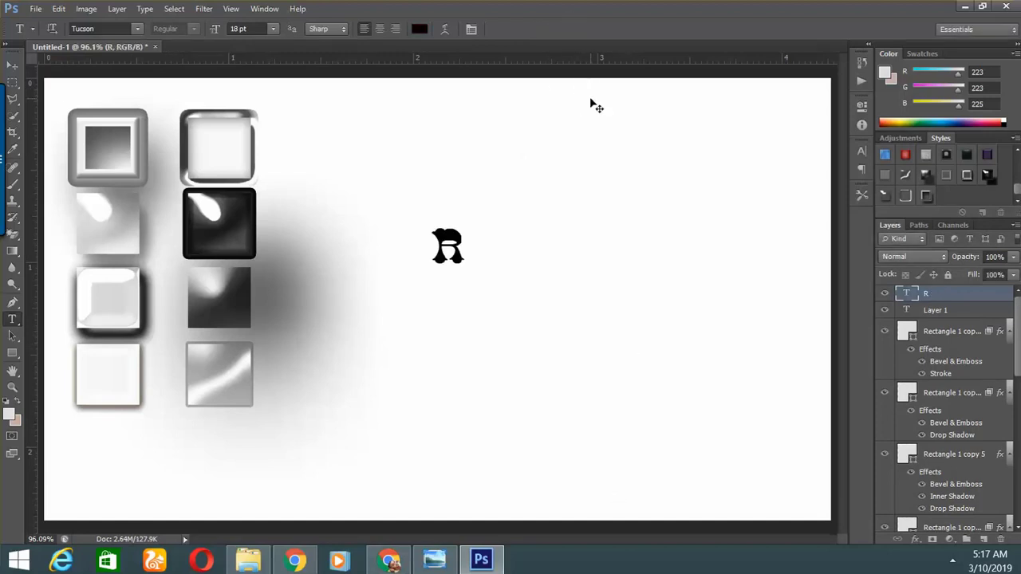
Scale the letter R to about 375% and move it down to the middle of the canvas
{"action": "key", "text": "ctrl+t"}
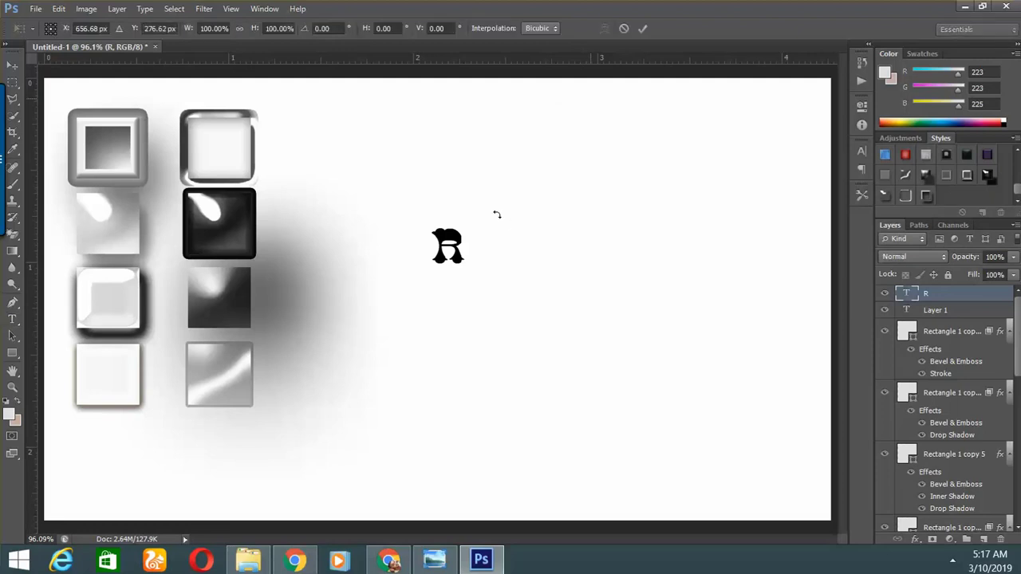
{"action": "left_click_drag", "start_coordinate": [470, 221], "coordinate": [557, 83]}
{"action": "left_click_drag", "start_coordinate": [534, 240], "coordinate": [533, 335]}
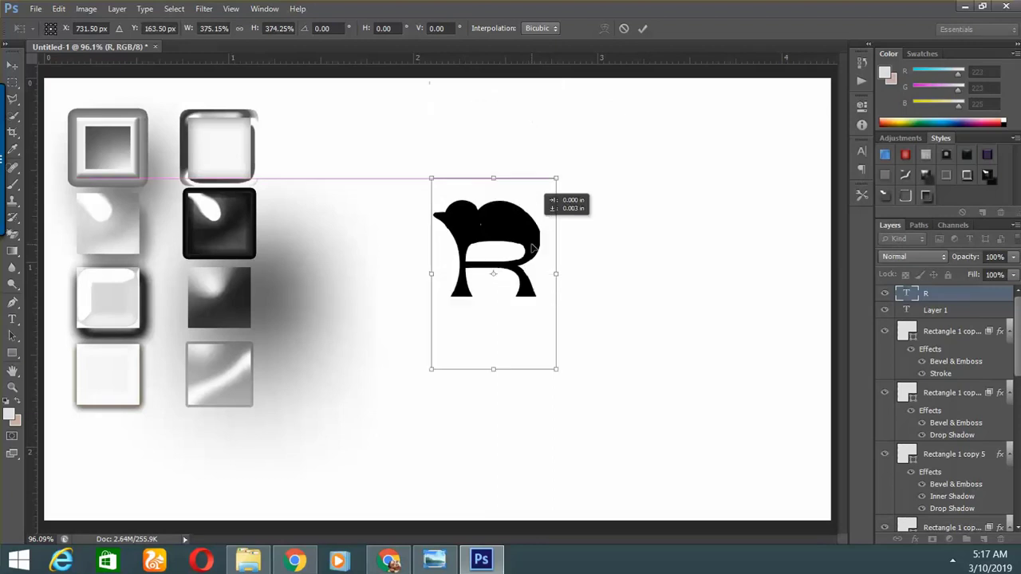
{"action": "left_click", "coordinate": [641, 33]}
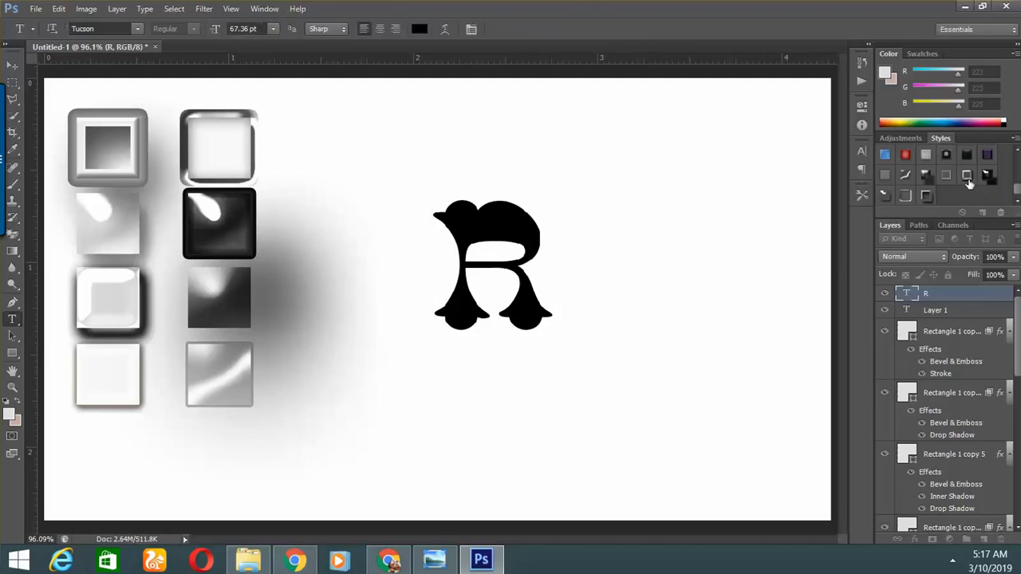
Try the fifth-to-last and the black glossy fourth-to-last styles on the letter R, comparing with the cover.jpg preview image
{"action": "left_click", "coordinate": [966, 178]}
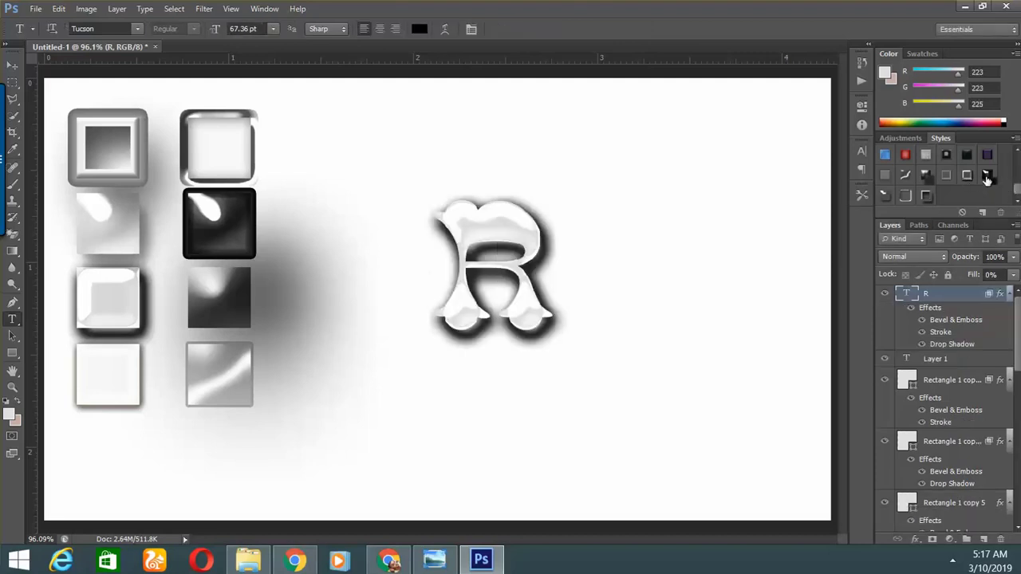
{"action": "left_click", "coordinate": [986, 175]}
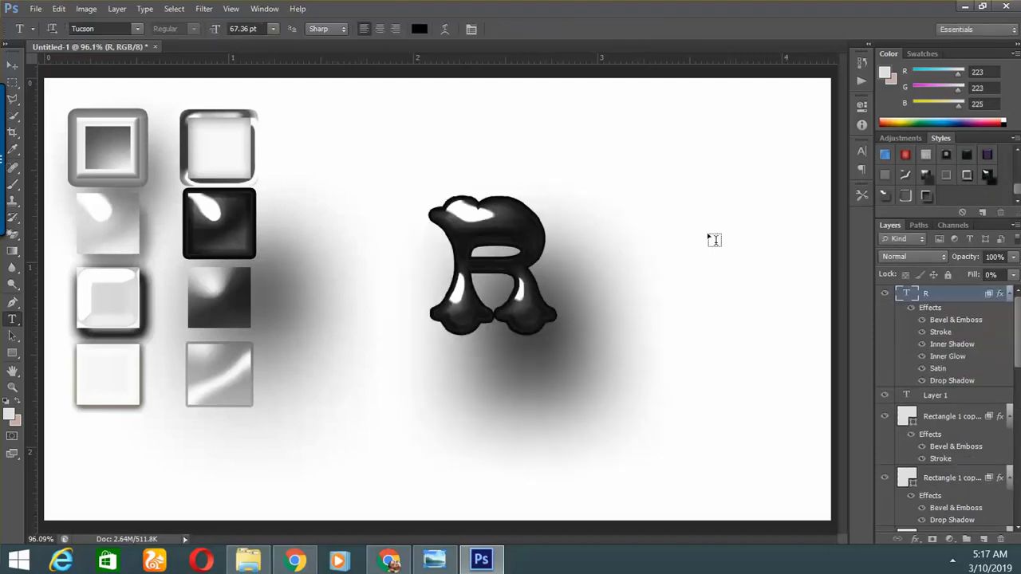
{"action": "left_click", "coordinate": [435, 560]}
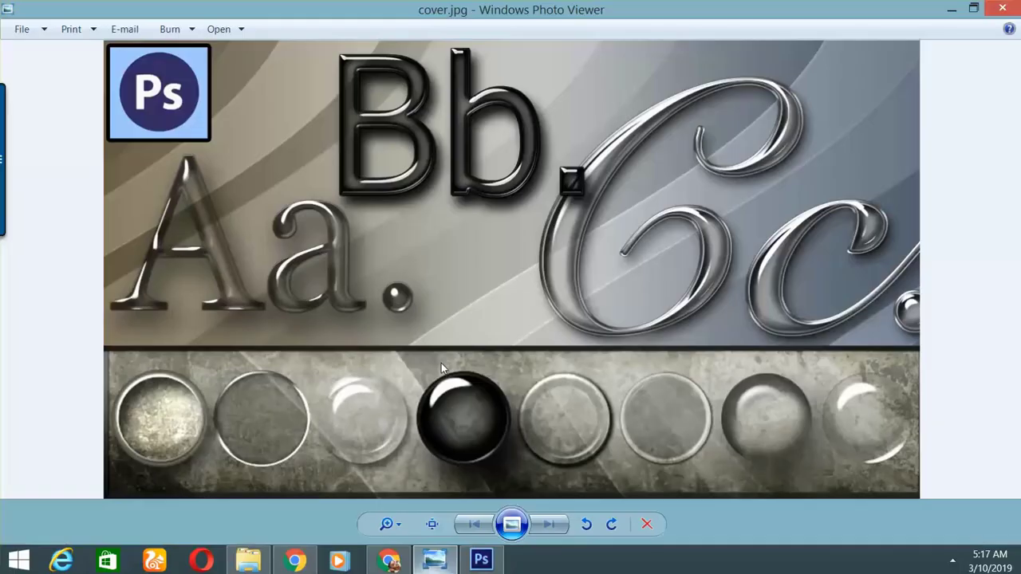
{"action": "left_click", "coordinate": [480, 563]}
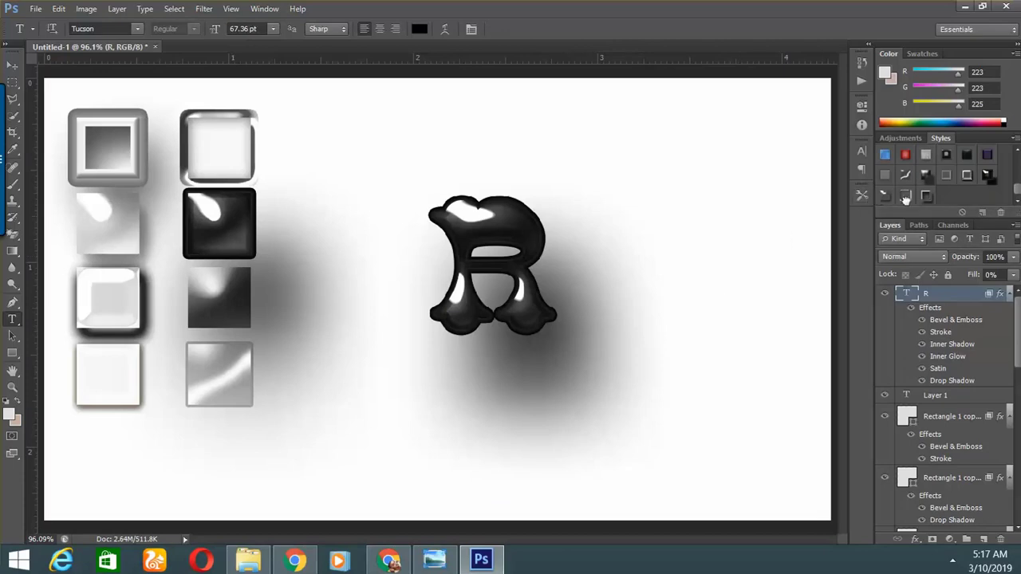
Apply the last style in the loaded set to the letter R and select the Rectangle 1 copy 7 layer
{"action": "left_click", "coordinate": [925, 199]}
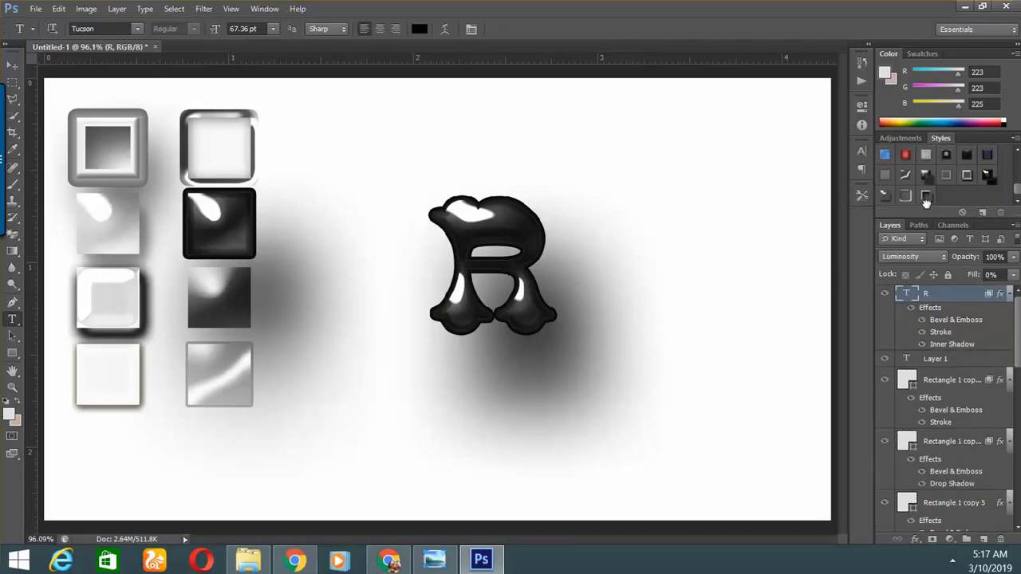
{"action": "left_click", "coordinate": [926, 197]}
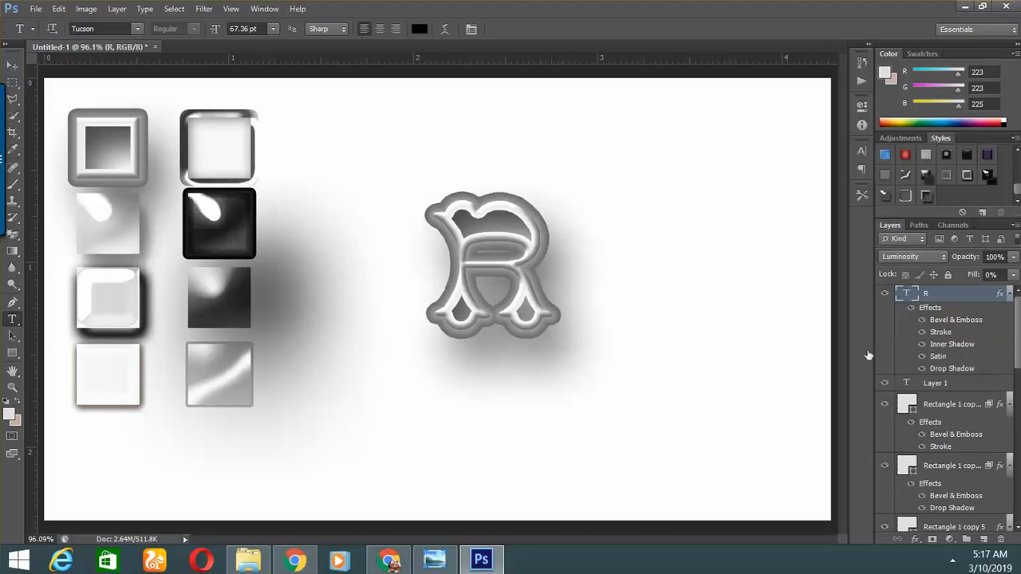
{"action": "mouse_move", "coordinate": [10, 237]}
{"action": "left_click", "coordinate": [981, 413]}
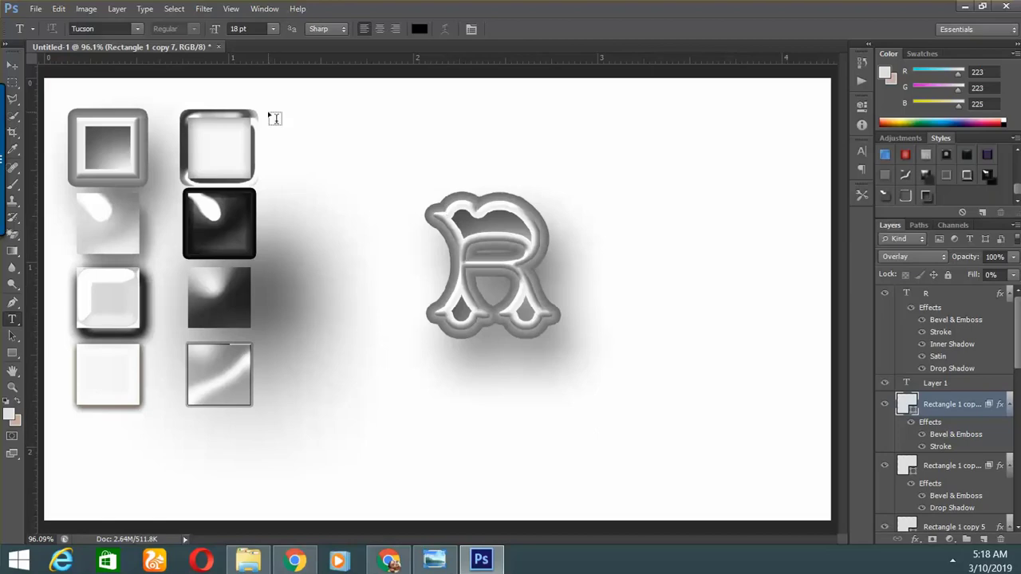
View the cover.jpg preview of the glass styles and switch to the YouTube channel's videos page in Chrome
{"action": "left_click", "coordinate": [437, 559]}
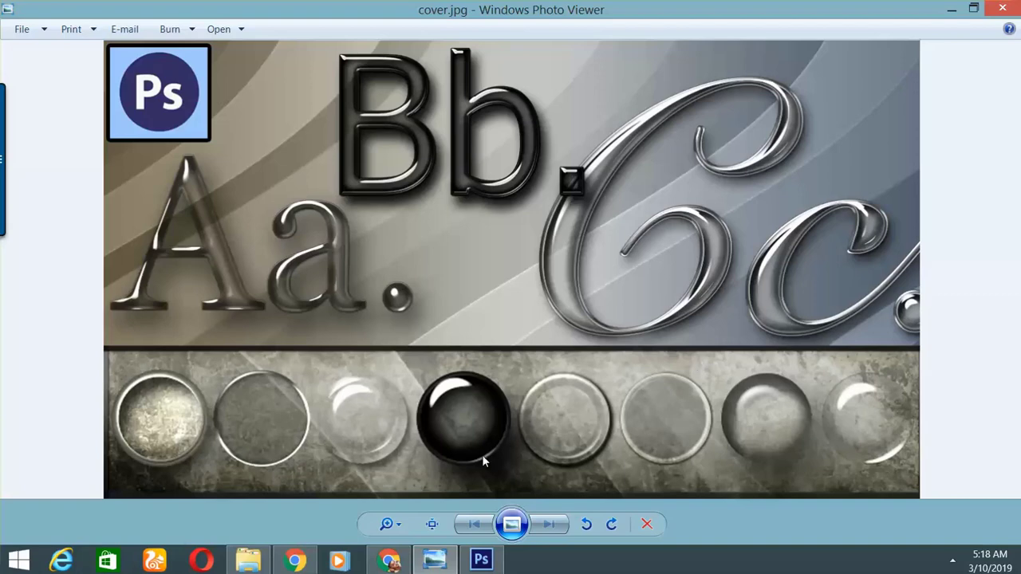
{"action": "left_click", "coordinate": [285, 568]}
{"action": "left_click", "coordinate": [388, 560]}
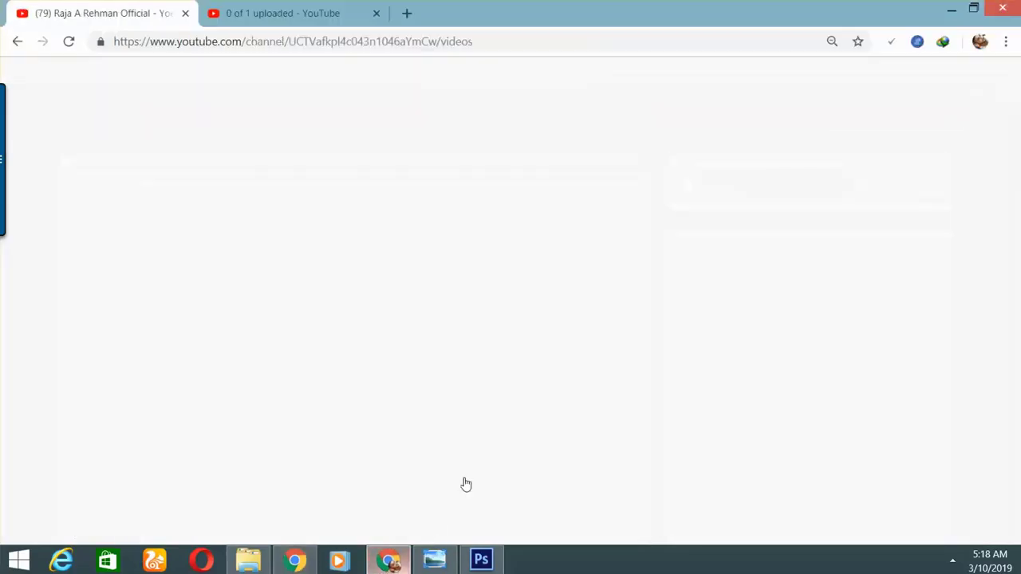